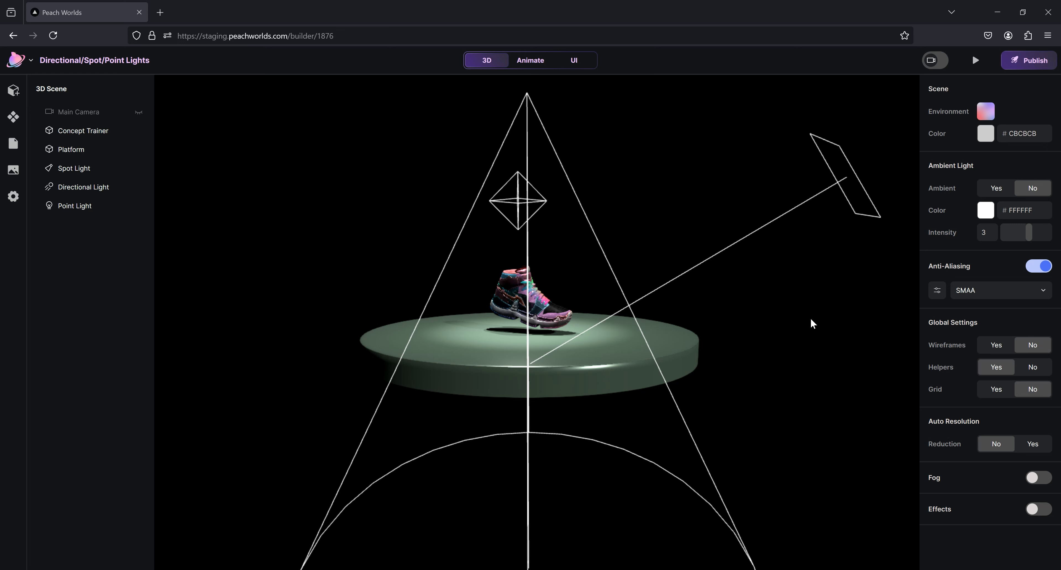
Add a basic spot light to the scene and delete it again.
click(87, 169)
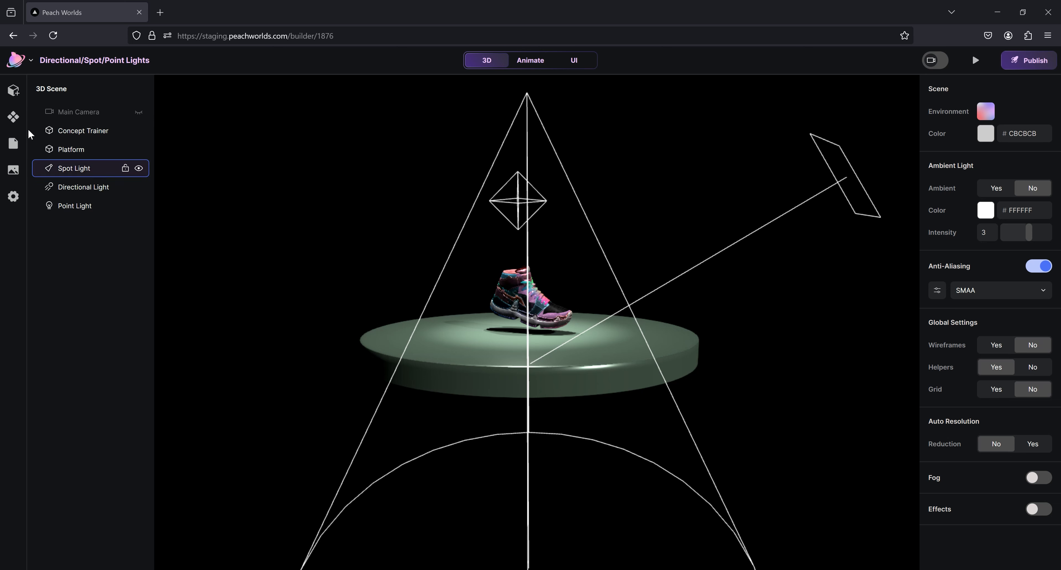
click(11, 94)
click(72, 153)
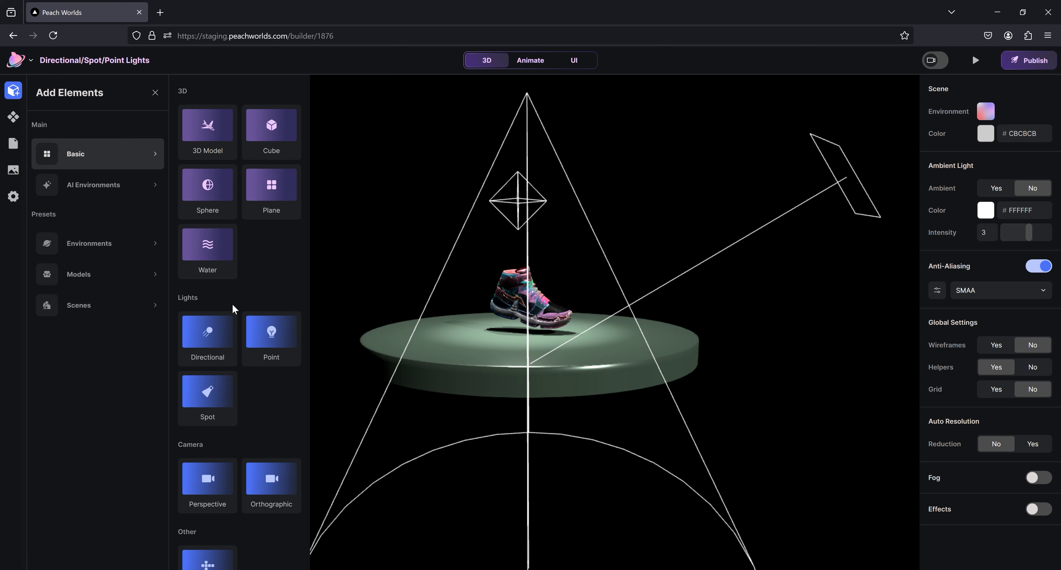
click(212, 399)
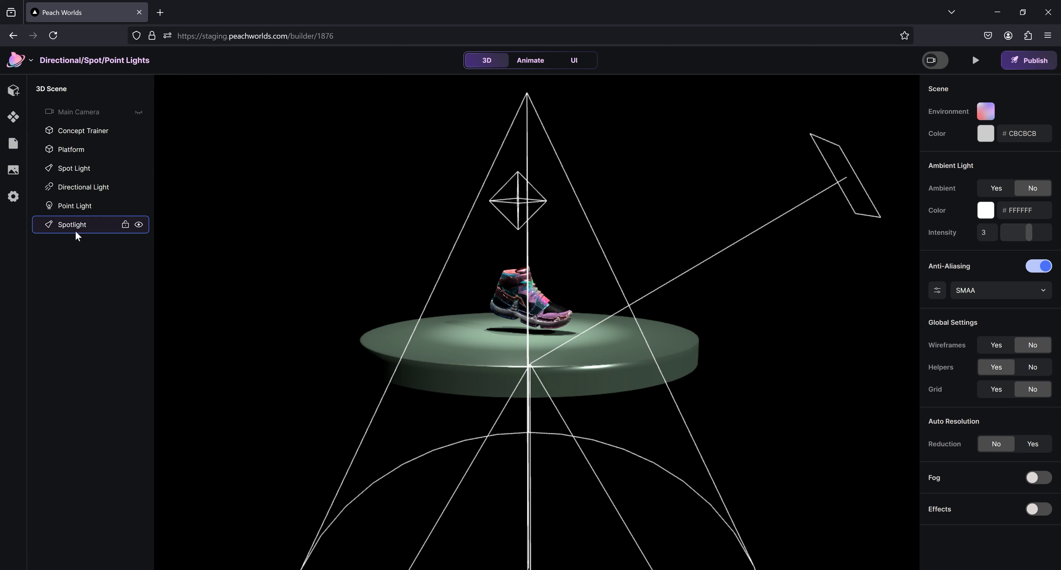
click(72, 225)
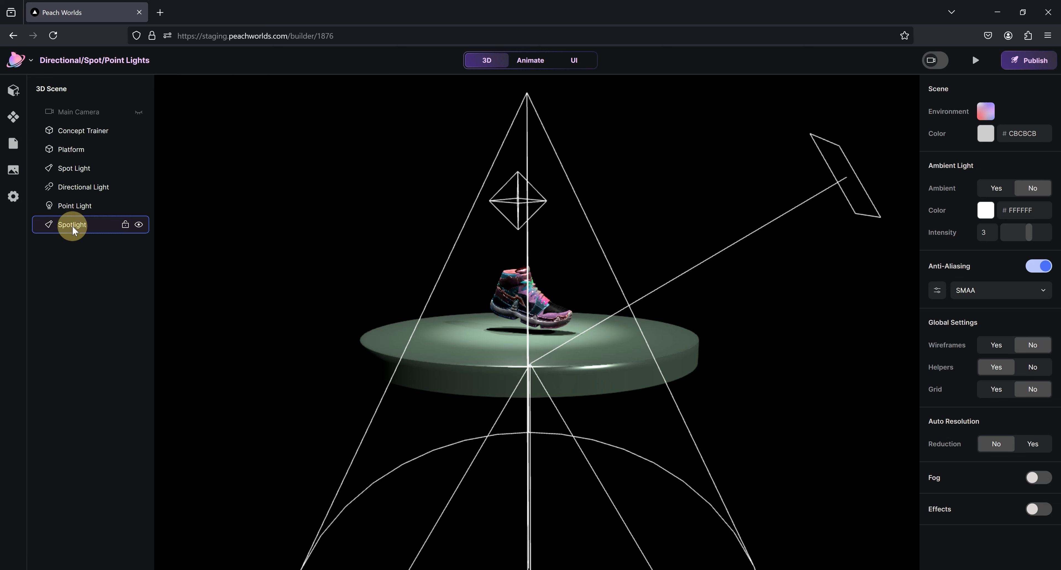
key(Delete)
Compare the settings of the scene's spot, directional and point lights.
click(67, 168)
click(71, 188)
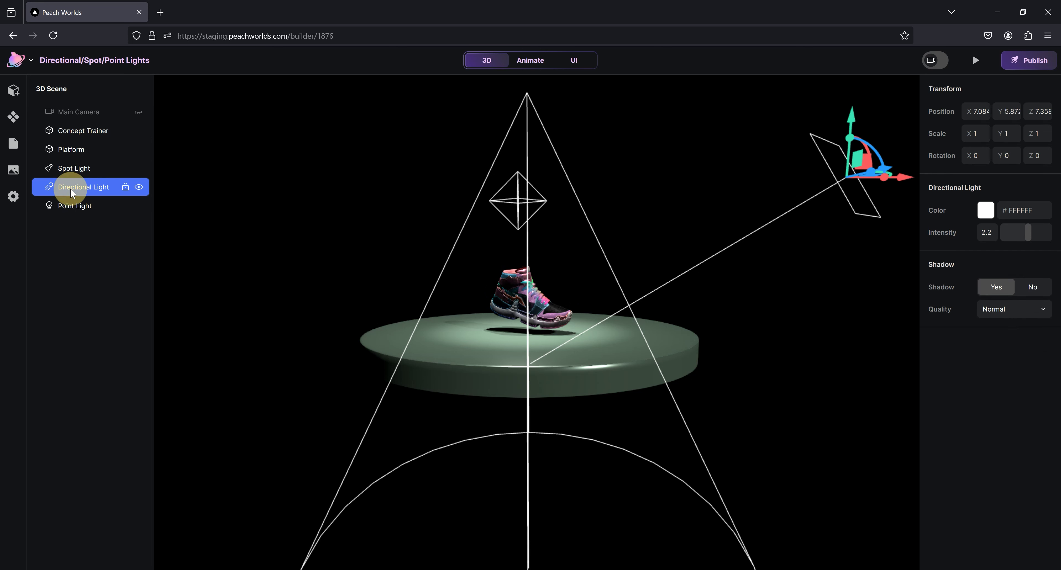
click(71, 206)
click(69, 169)
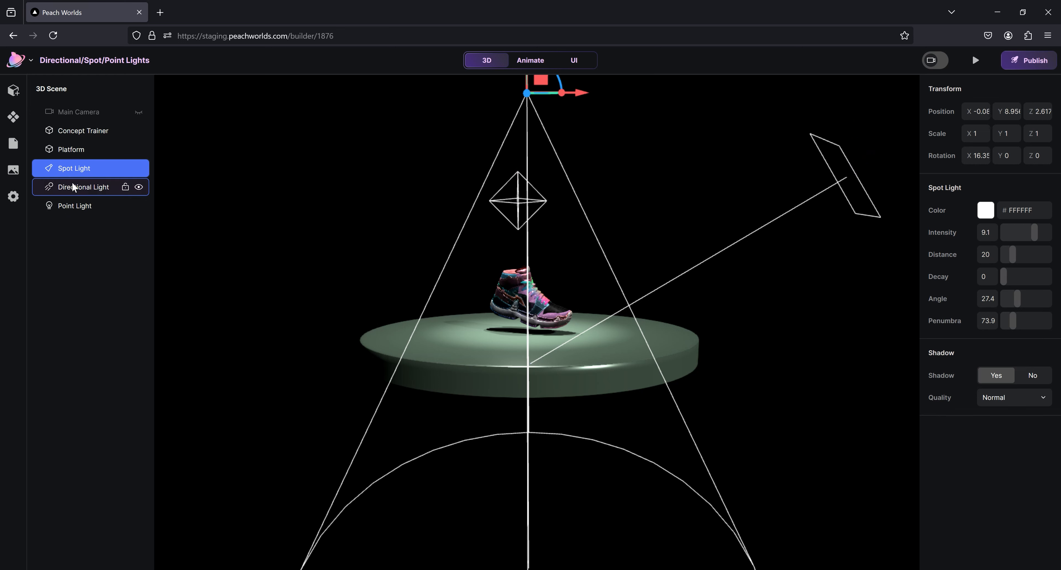
click(72, 186)
click(73, 204)
click(71, 165)
Hide the directional light and the point light, leaving only the spot light on the shoe.
click(66, 192)
click(138, 190)
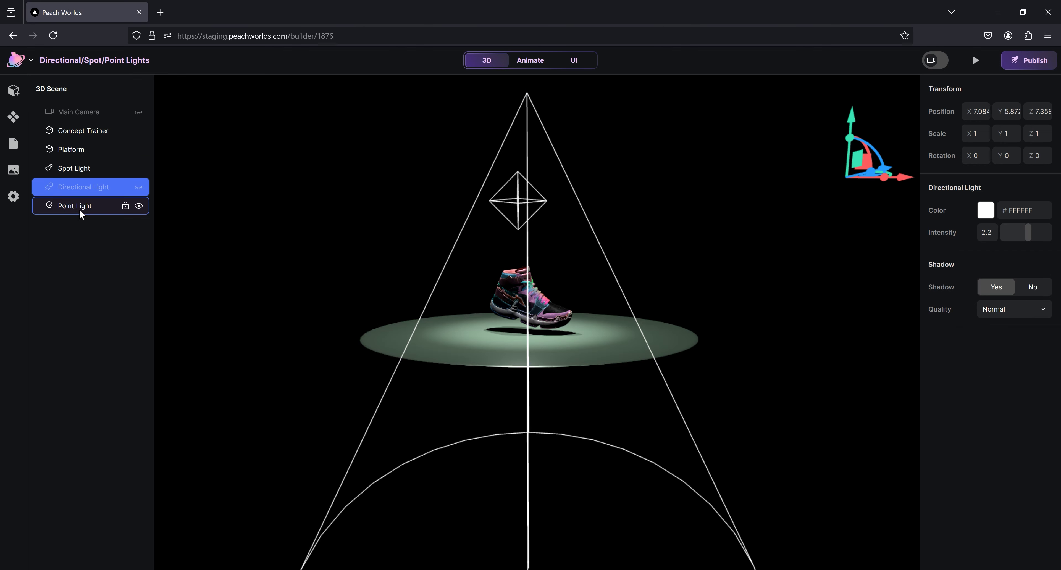
click(139, 207)
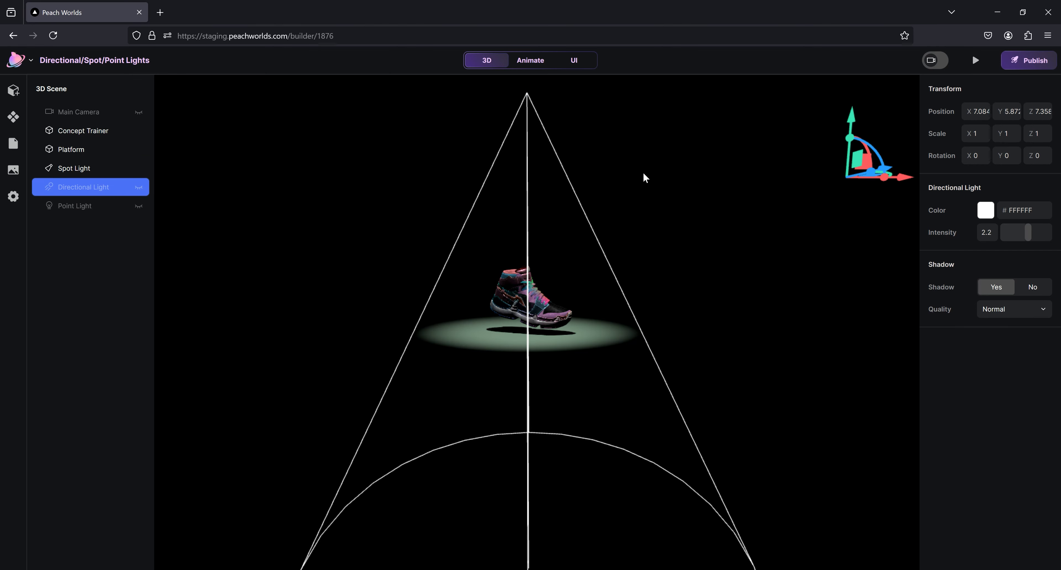
Turn off the helpers in the scene's global settings.
click(81, 168)
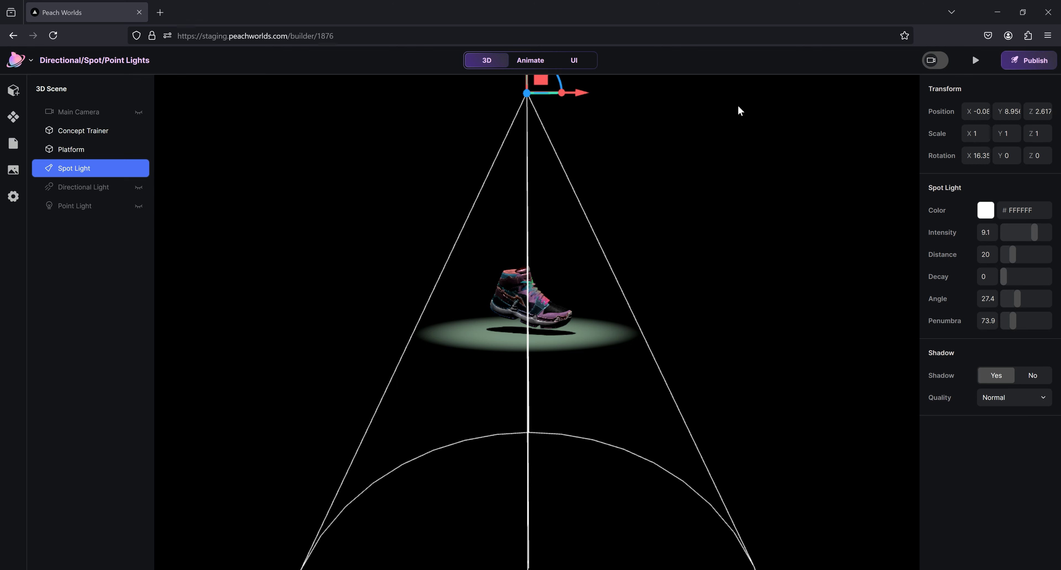
click(700, 91)
click(708, 61)
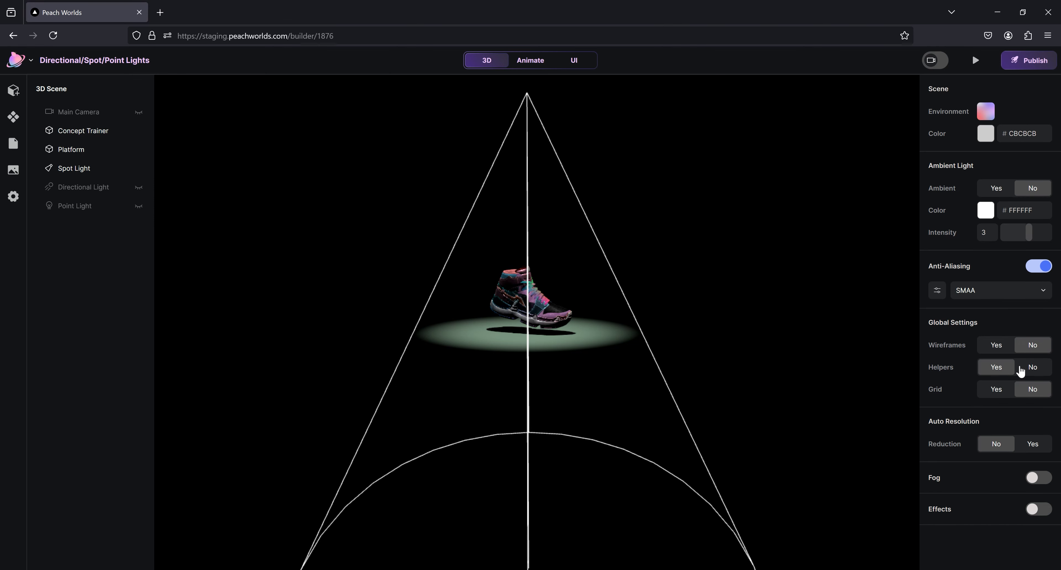
click(1036, 369)
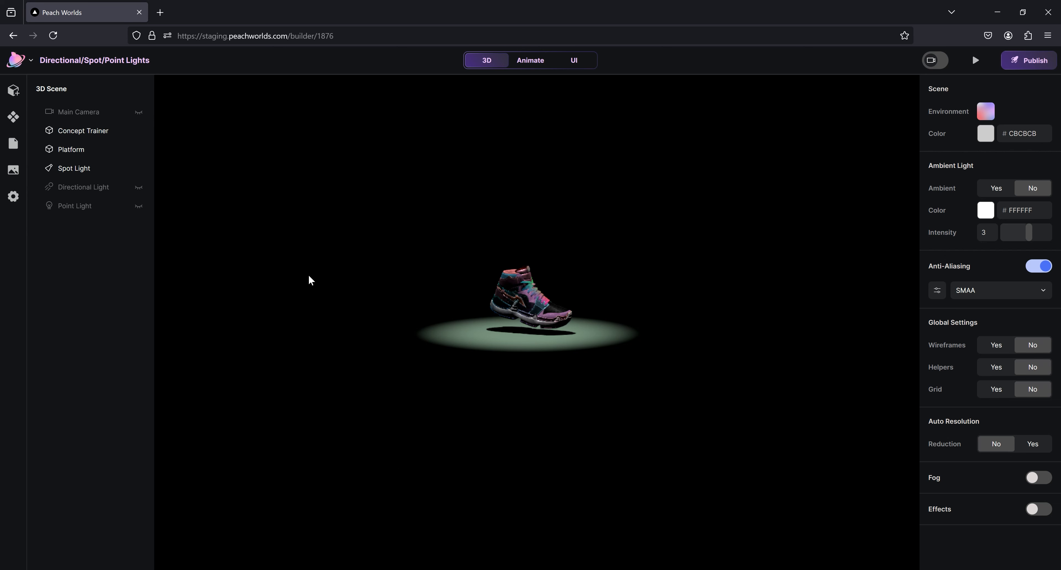
Set the spot light's color to the near-white FFFBFB.
click(72, 168)
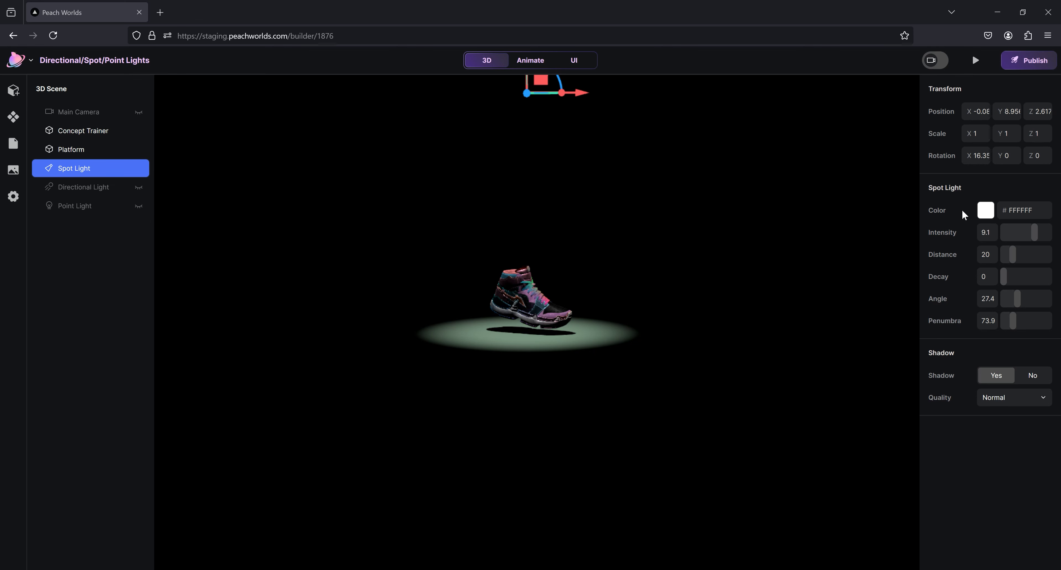
click(986, 211)
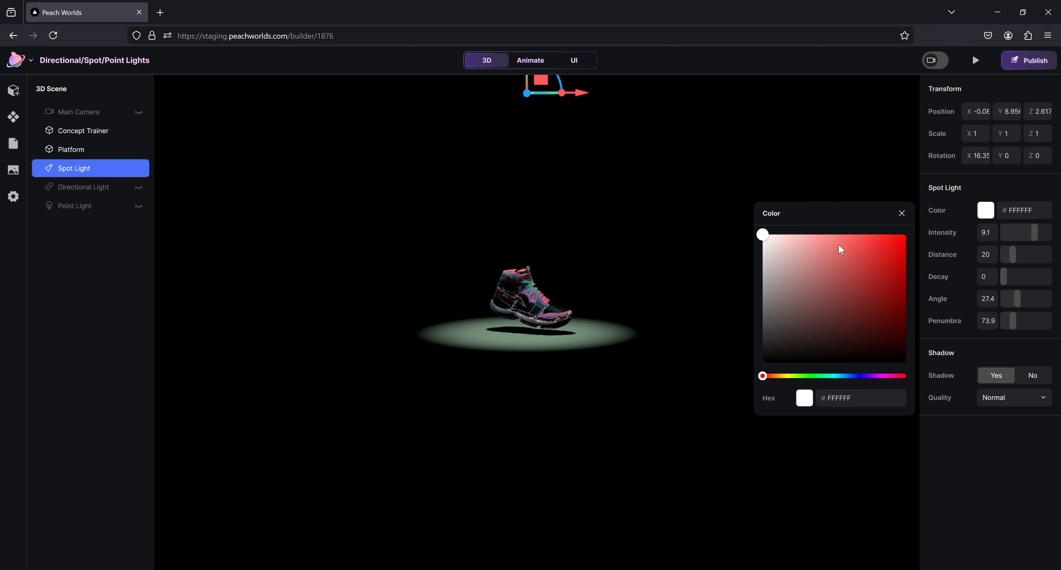
mouse_move(763, 234)
mouse_down()
mouse_move(787, 244)
mouse_move(855, 239)
mouse_move(818, 251)
mouse_move(848, 231)
mouse_move(774, 245)
mouse_move(772, 226)
mouse_move(761, 231)
mouse_up()
click(901, 213)
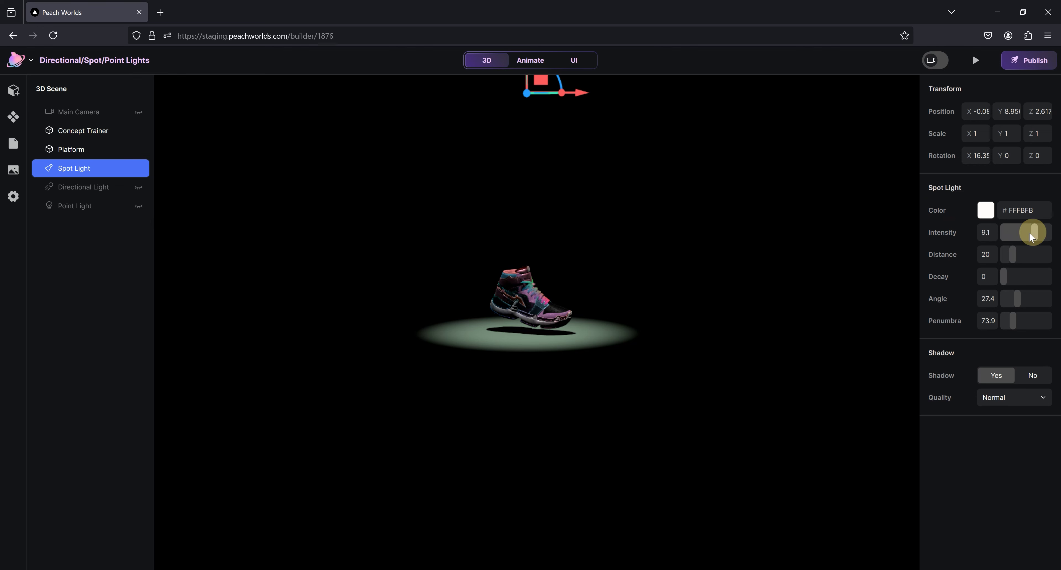
Set the spot light's intensity to 11.54, distance to about 12.7 and angle to 25.2, keeping decay at 0.
drag(1029, 233, 1006, 259)
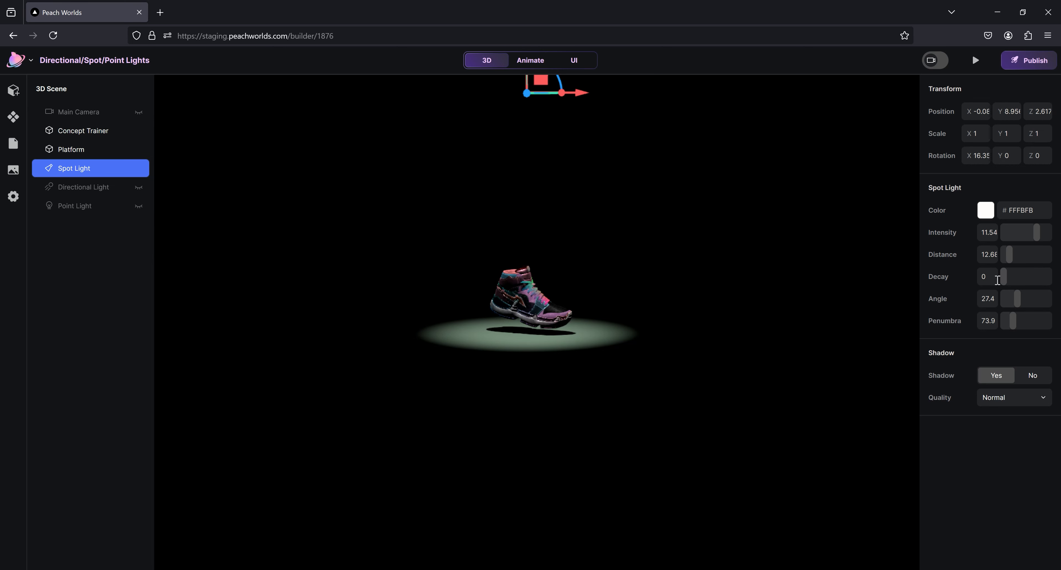
mouse_move(1003, 278)
mouse_down()
mouse_move(1013, 279)
mouse_move(1004, 284)
mouse_up()
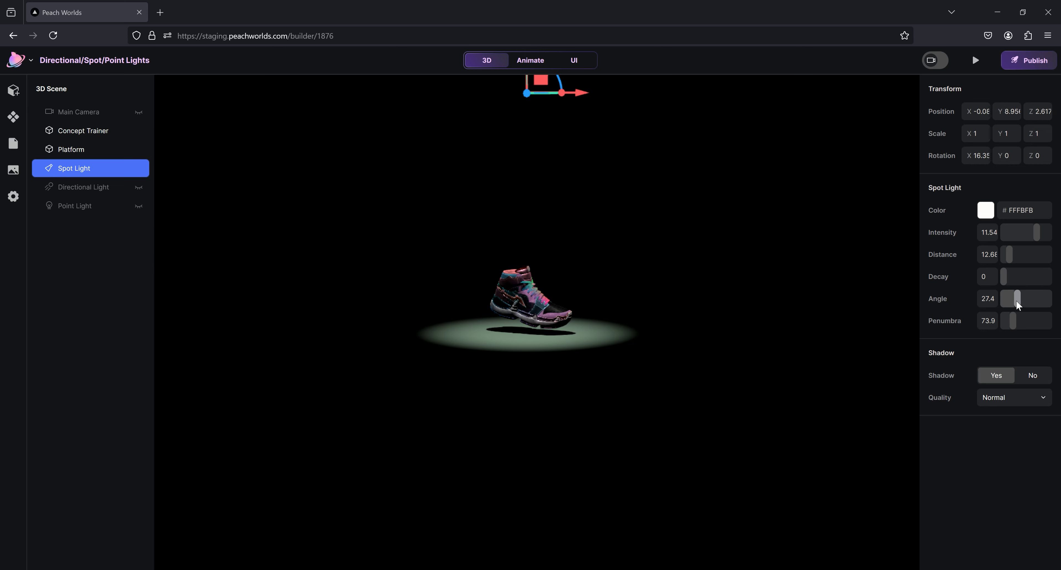
mouse_move(1016, 300)
mouse_down()
mouse_move(1046, 306)
mouse_move(1005, 311)
mouse_move(1015, 312)
mouse_up()
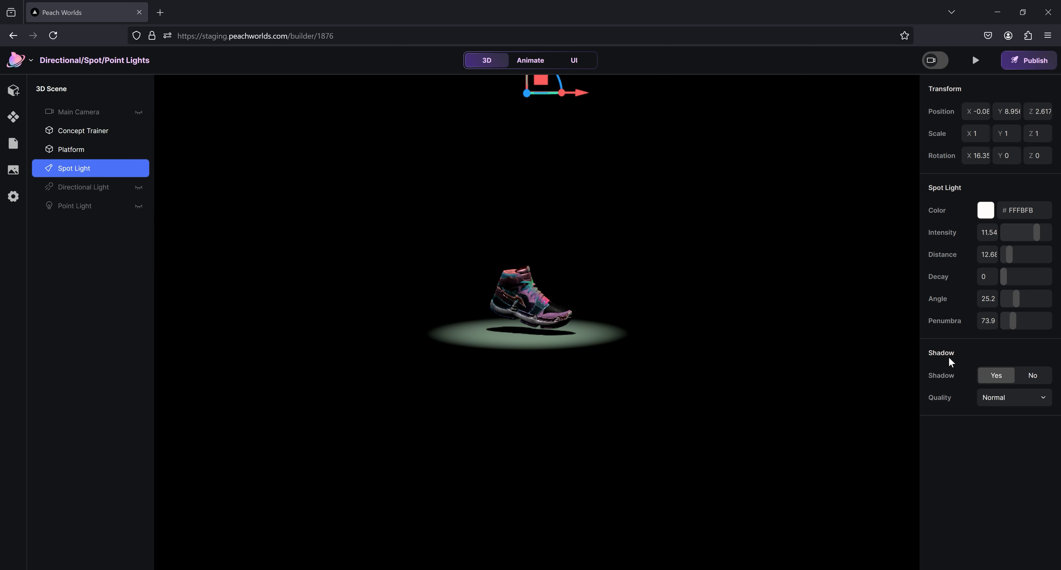
Try the spot light with its shadow off and with High shadow quality, restoring the shadow and Normal quality.
click(1032, 382)
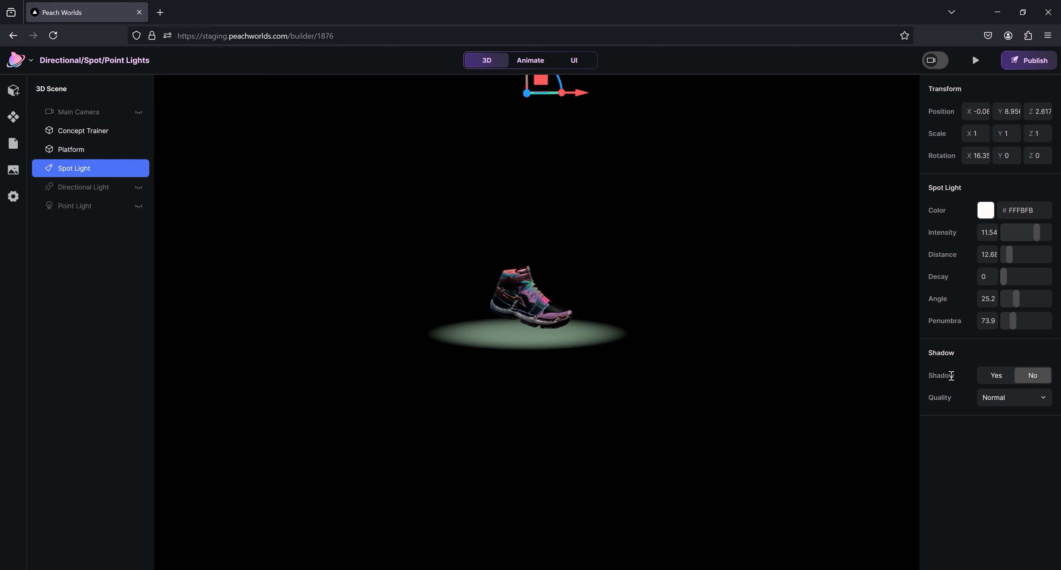
click(996, 376)
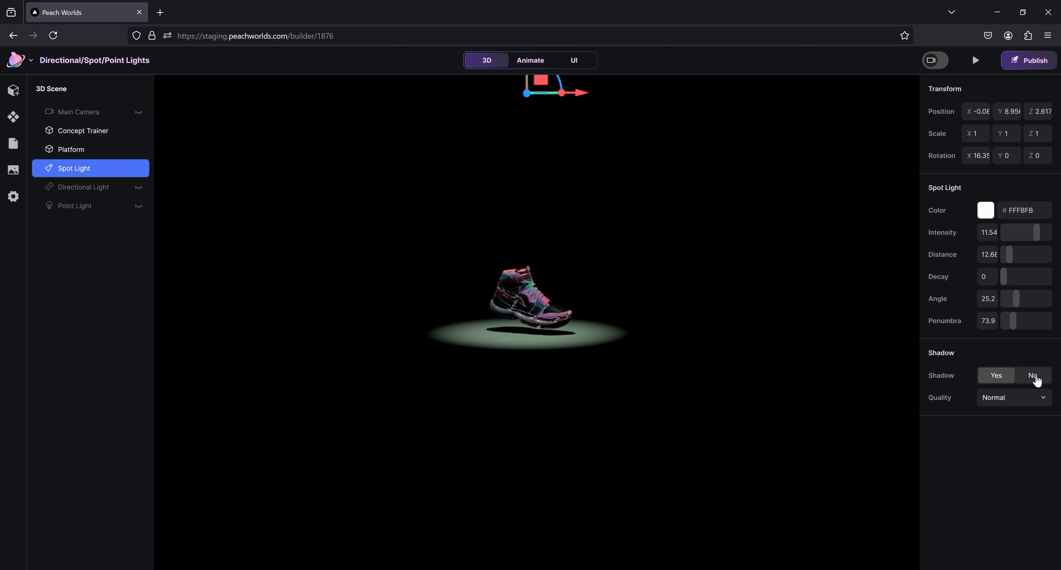
click(1025, 407)
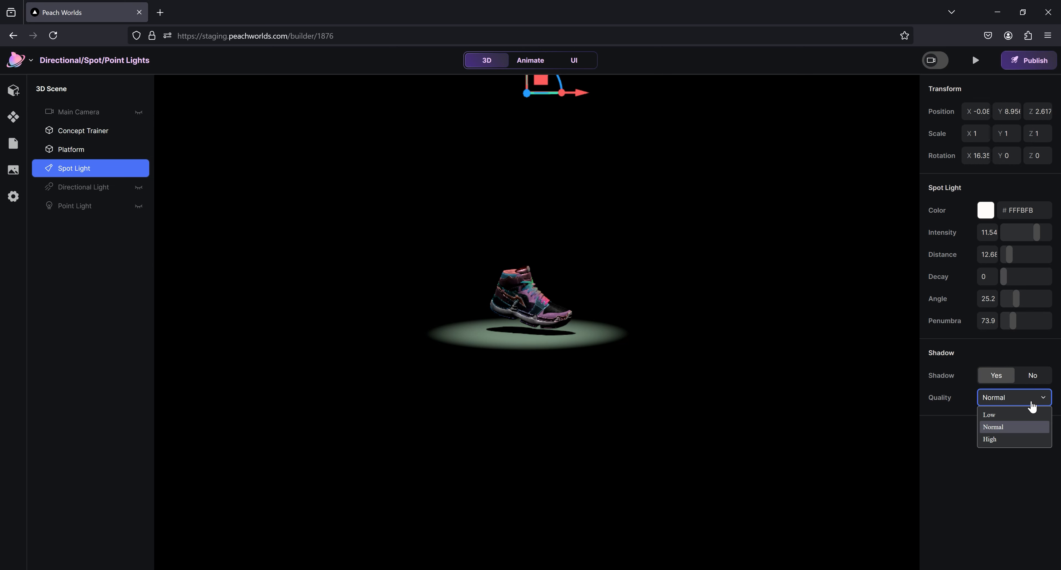
click(1004, 438)
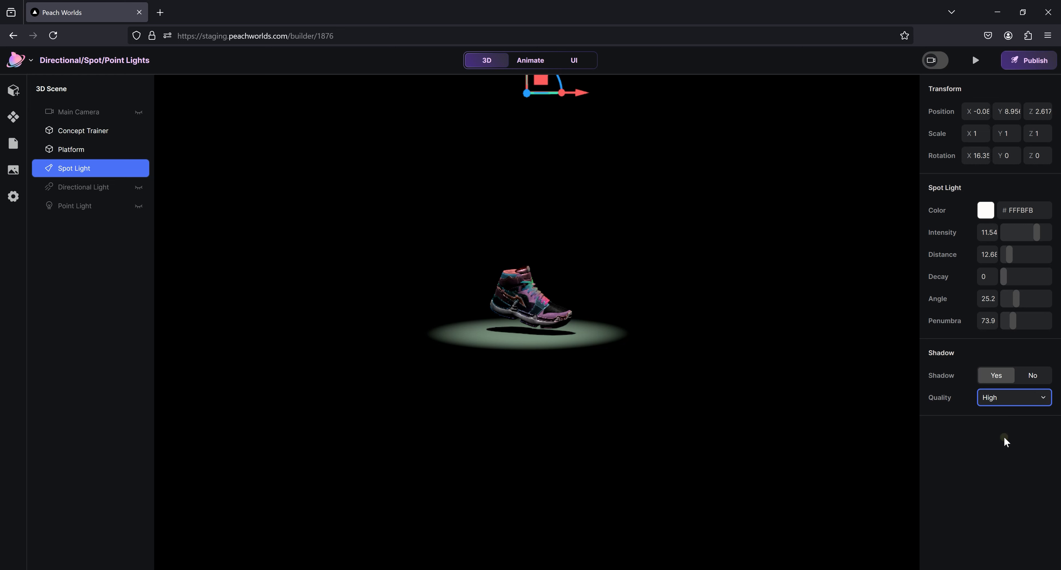
click(1009, 401)
click(1009, 427)
Hide the spot light and show the point light.
click(139, 169)
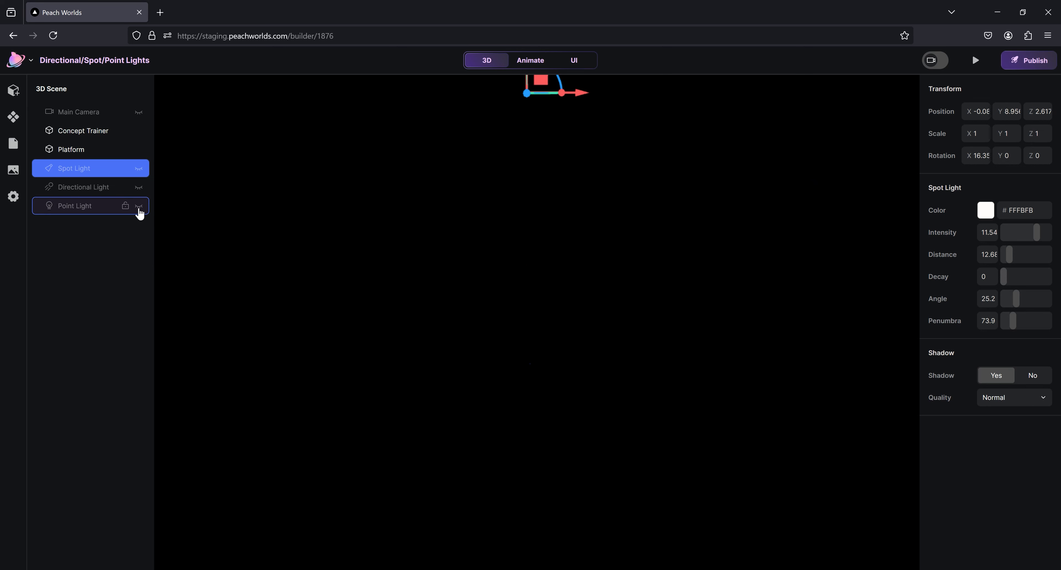
click(138, 206)
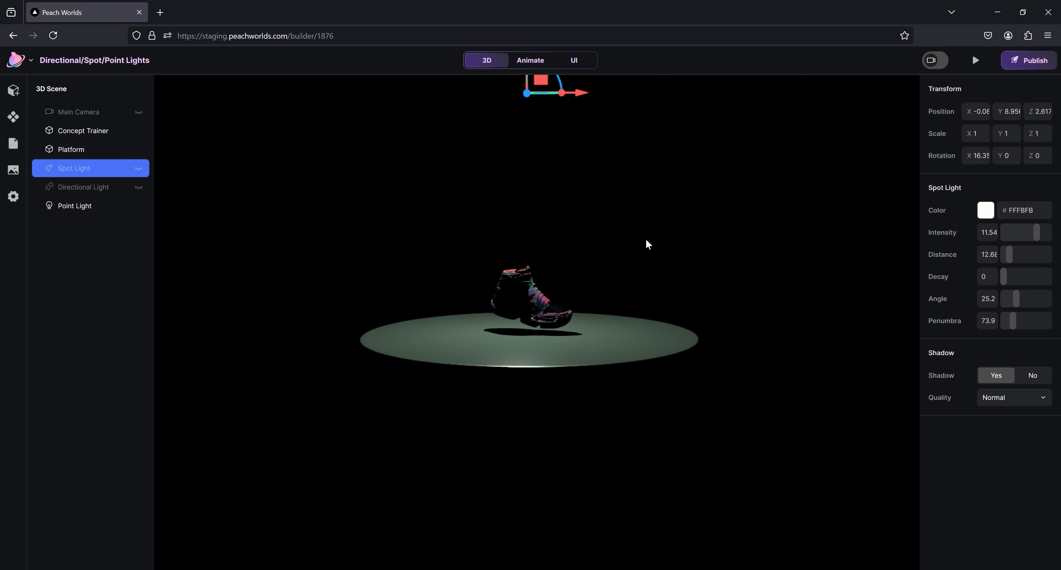
Examine how the point light illuminates the shoe and the platform from nearer and farther away.
scroll(647, 244, up, 5)
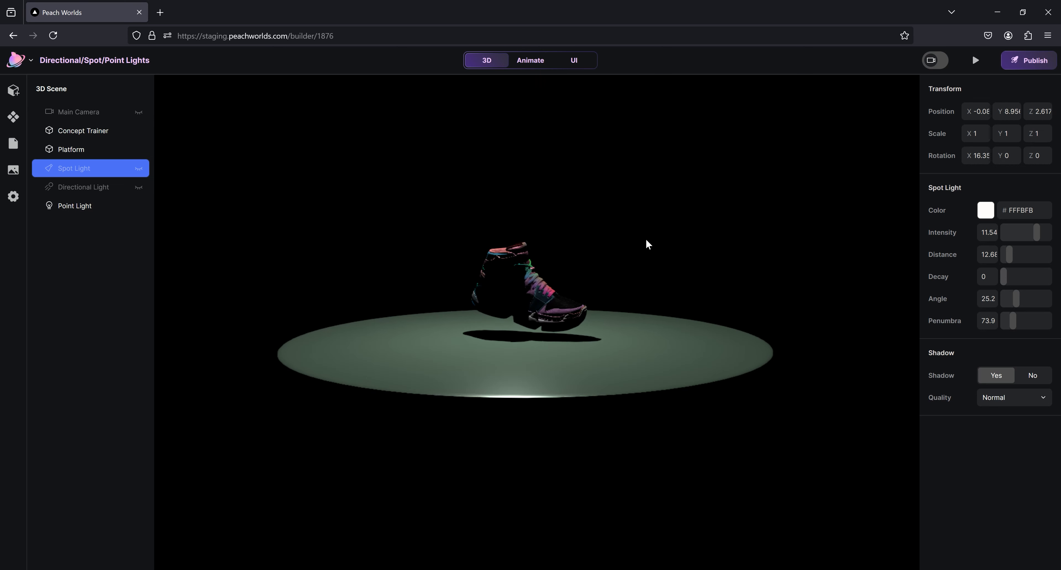
scroll(647, 244, up, 3)
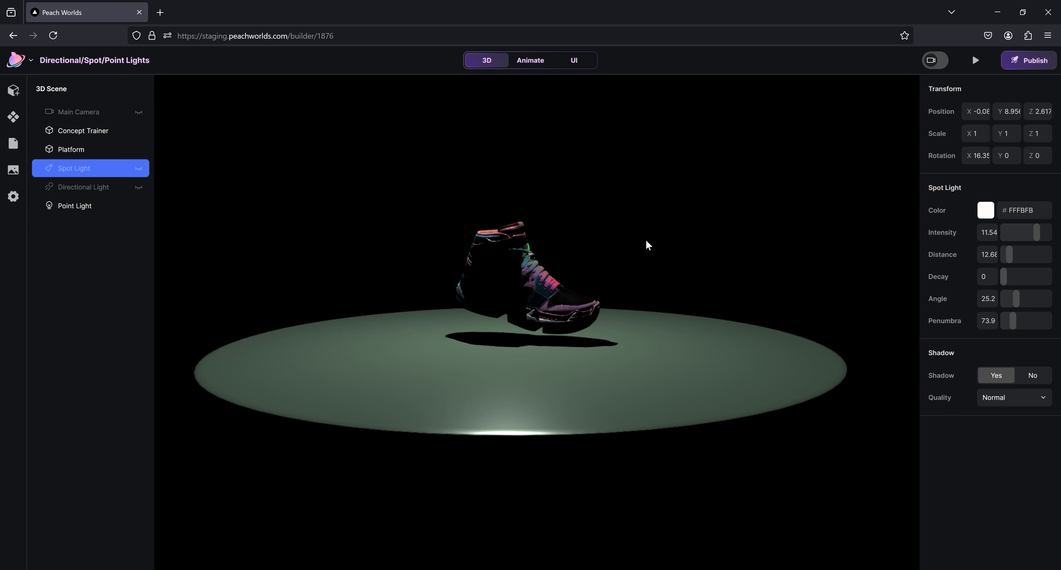
scroll(647, 244, down, 1)
scroll(647, 244, up, 1)
scroll(647, 244, down, 2)
scroll(646, 245, up, 2)
scroll(644, 223, down, 2)
scroll(644, 222, up, 3)
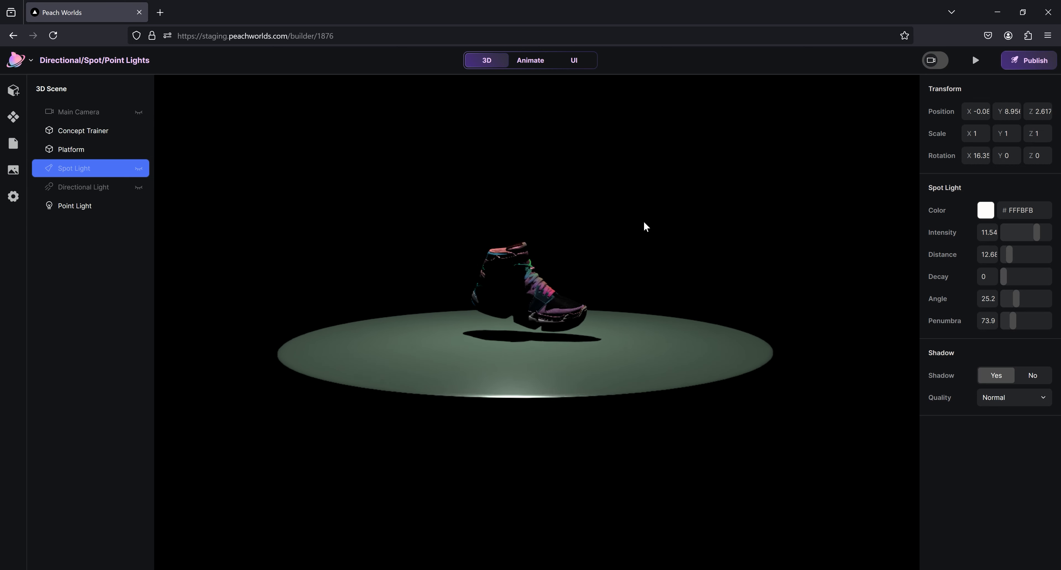
scroll(645, 205, down, 2)
scroll(645, 208, up, 1)
Move the point light forward to a Z position of about 3.22.
click(50, 209)
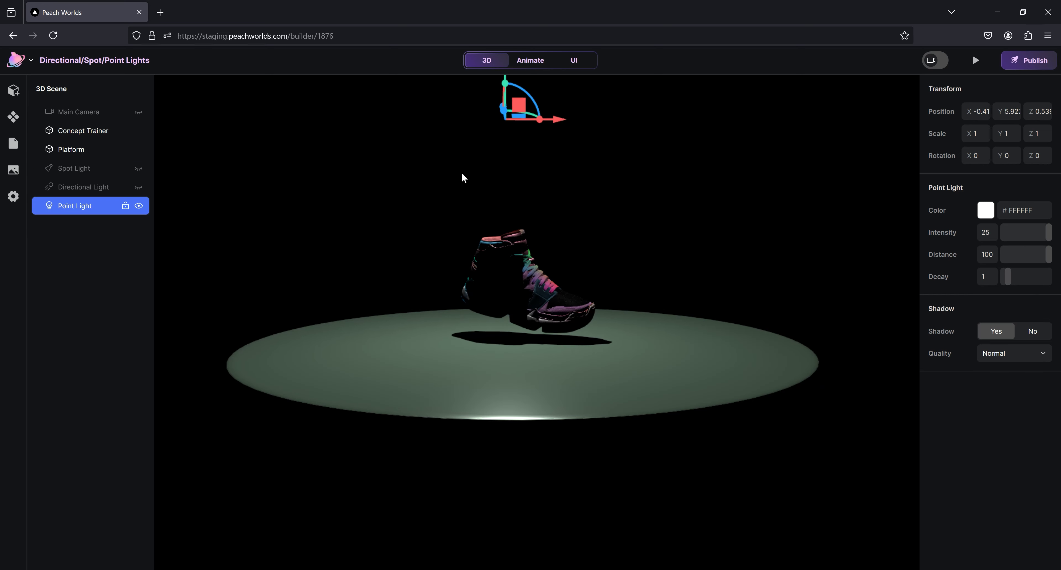
drag(495, 101, 211, 51)
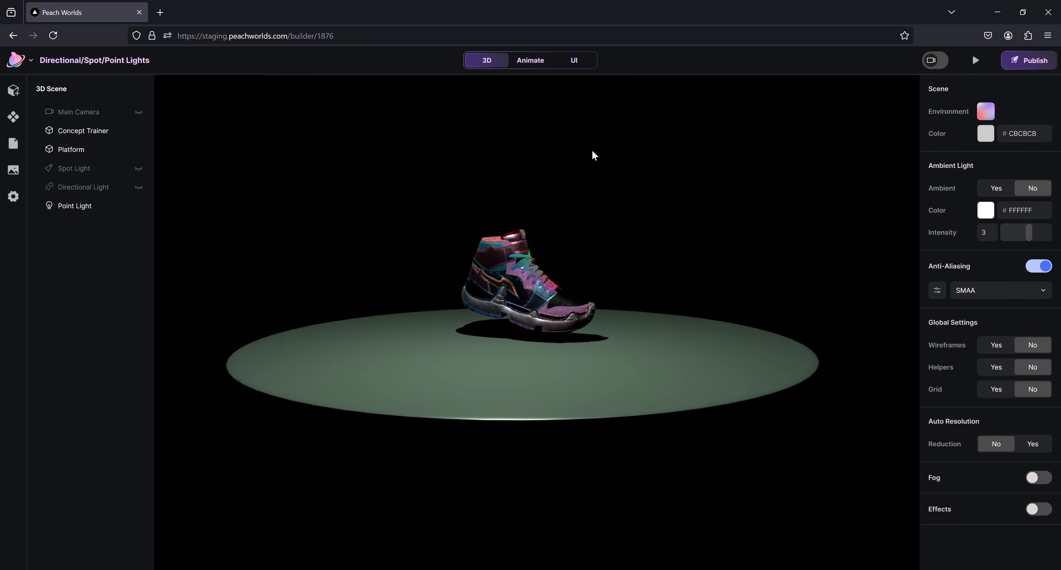
Try a different color for the point light and return it to white, FFFFFF.
click(93, 202)
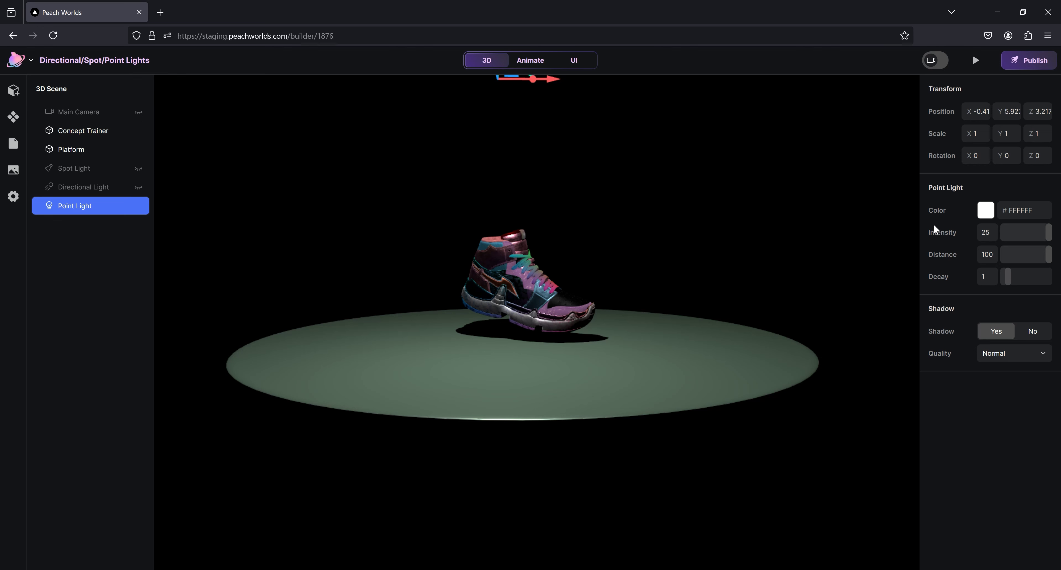
click(985, 211)
drag(791, 242, 762, 235)
click(902, 213)
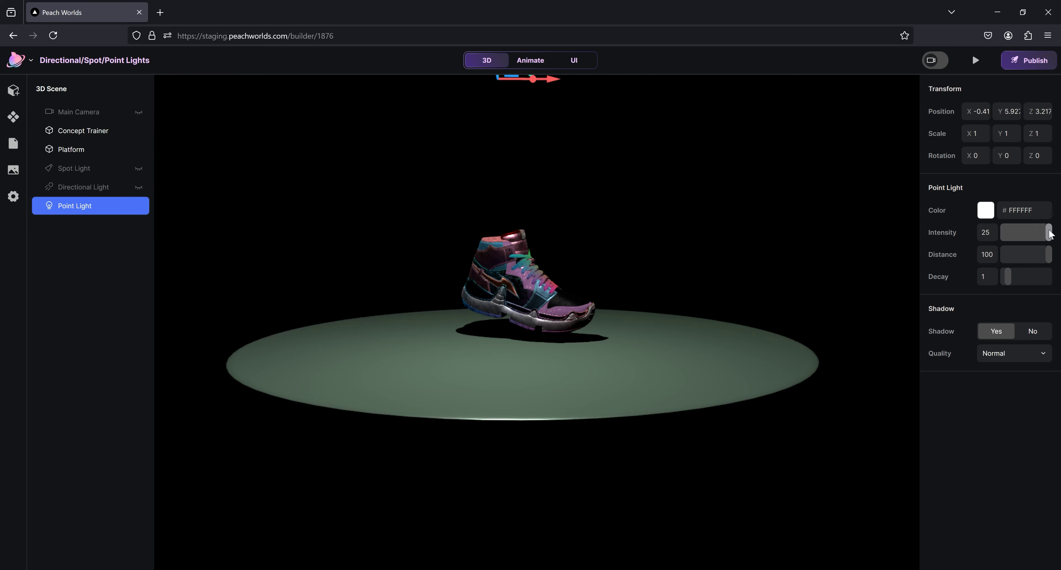
Set the point light's distance to about 14.65, keeping its intensity at 25.
drag(1049, 231, 1006, 262)
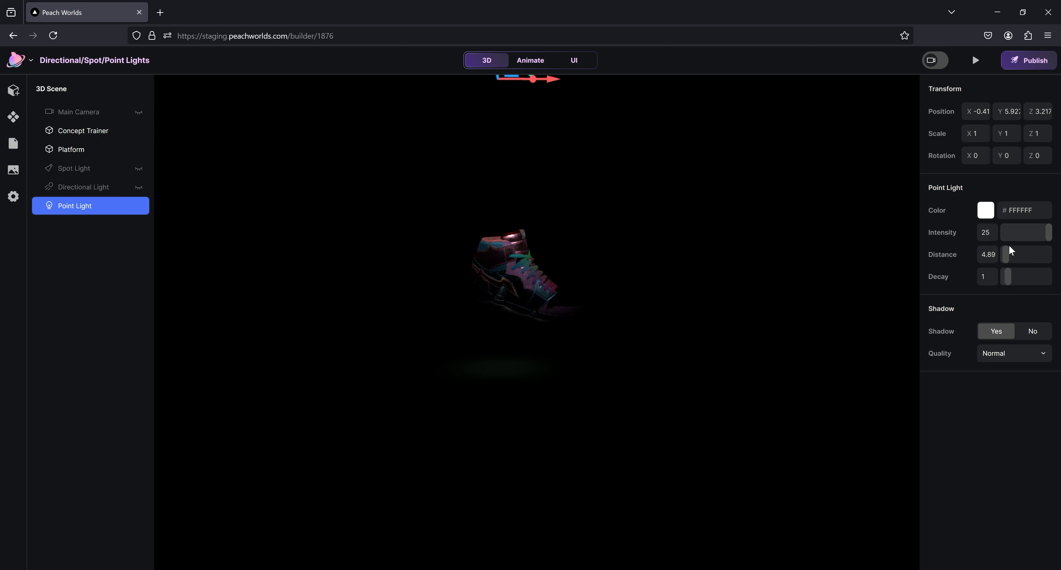
drag(1004, 252, 1009, 252)
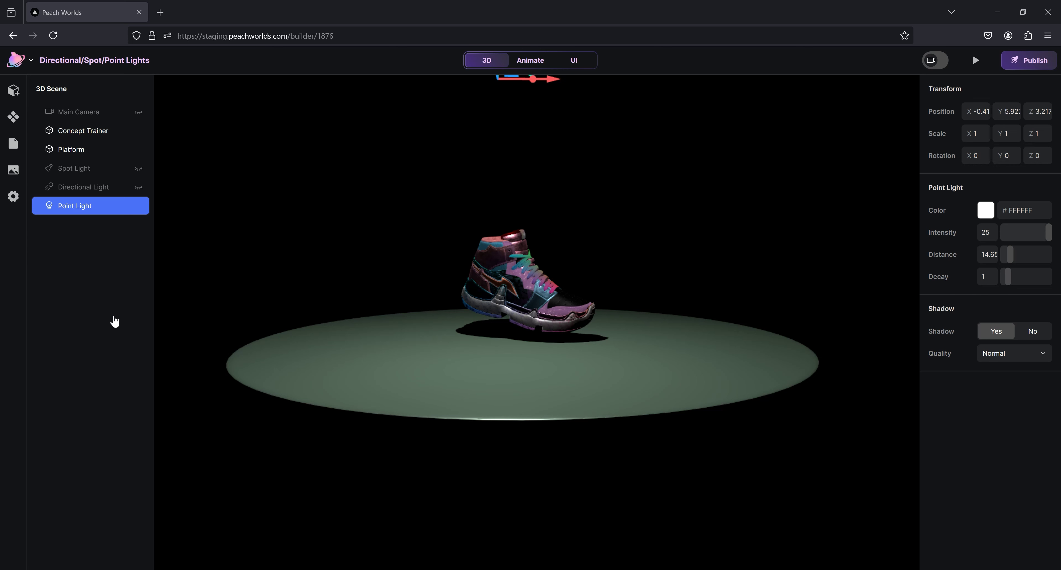
Hide the point light, then show and select the directional light.
click(140, 207)
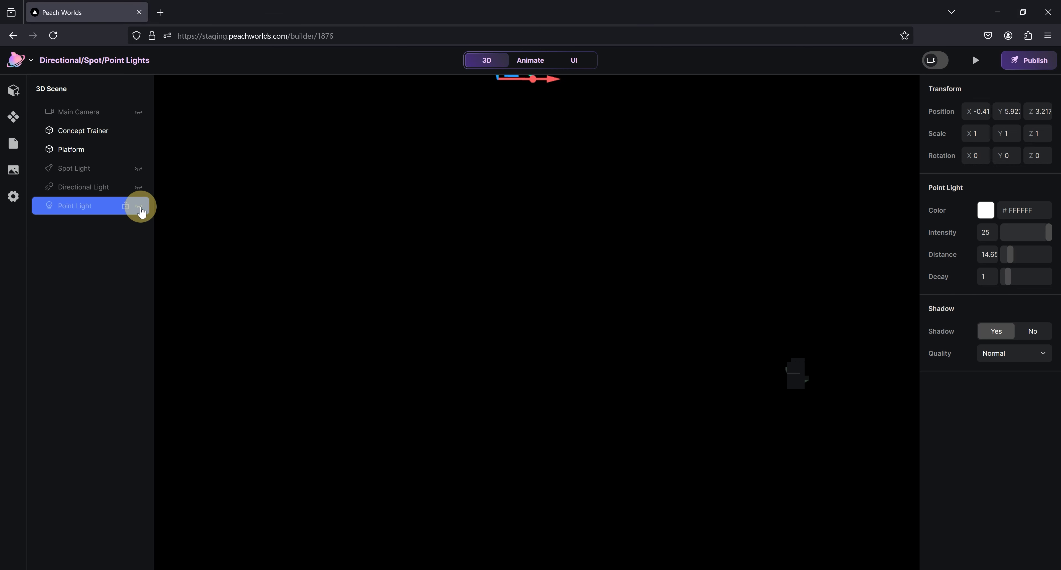
click(140, 187)
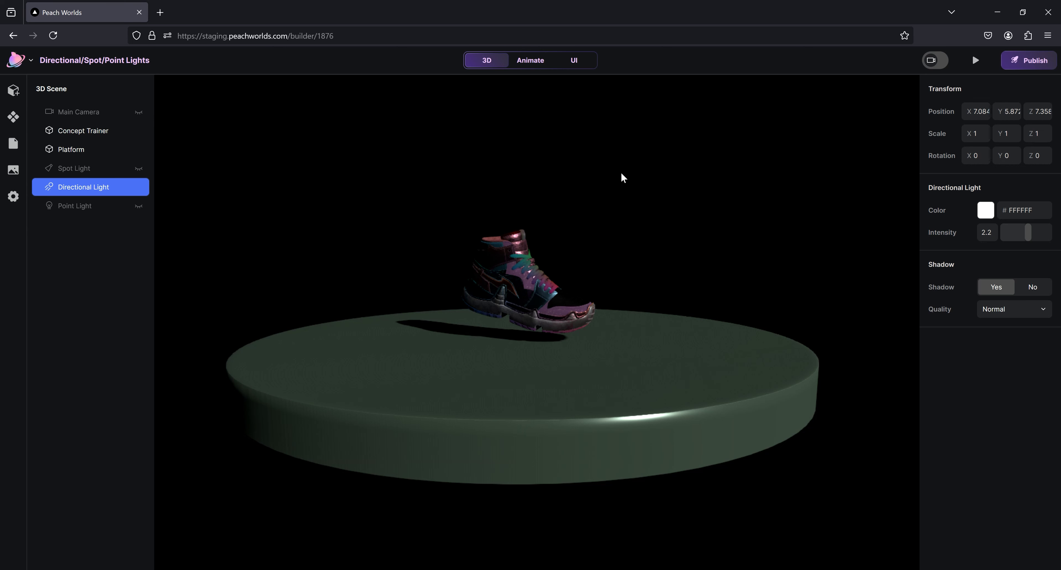
scroll(607, 191, down, 5)
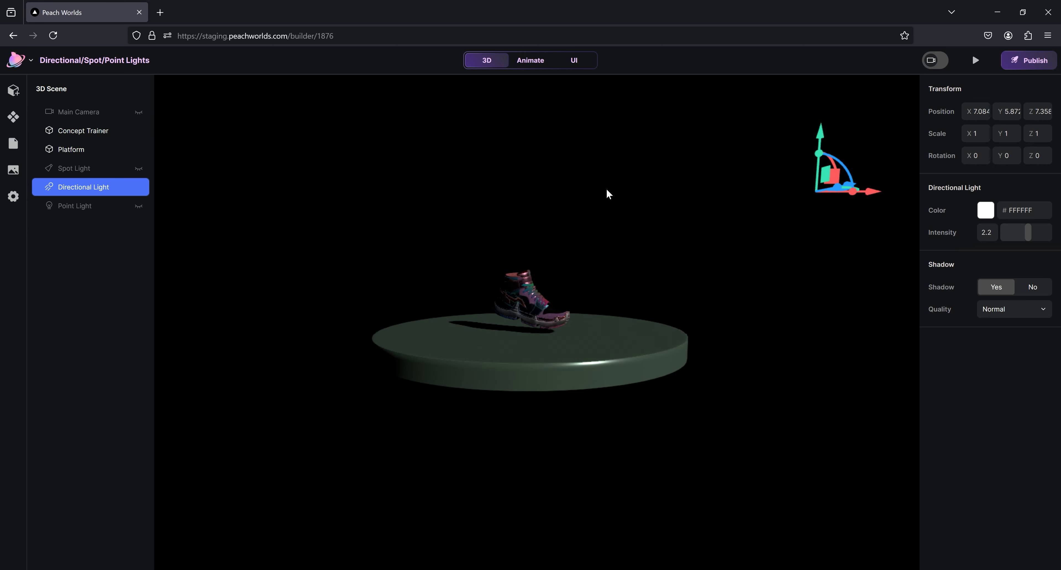
Turn on the scene helpers and move the directional light to an X position of about 5.04.
click(749, 64)
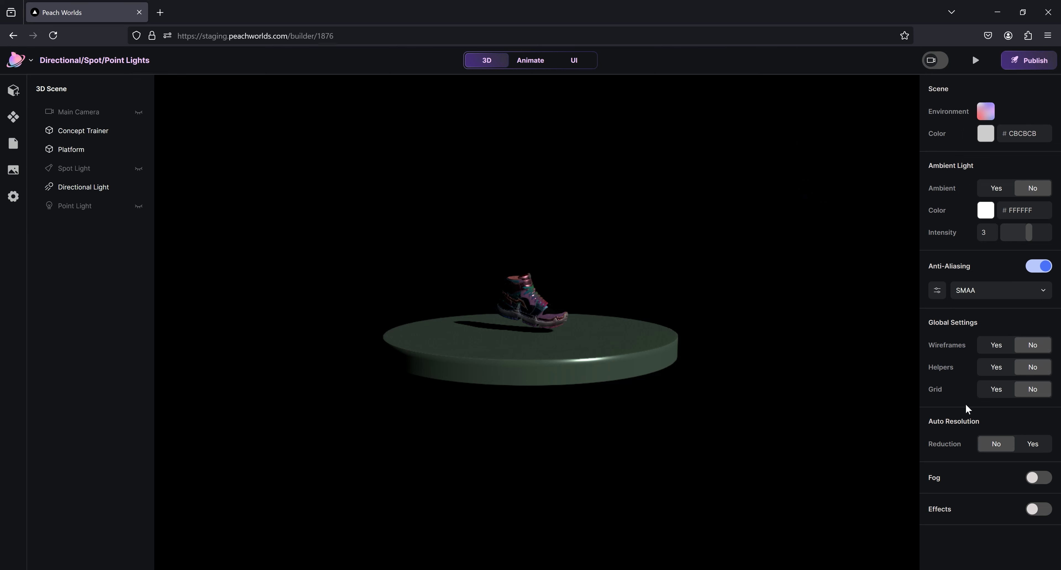
click(997, 369)
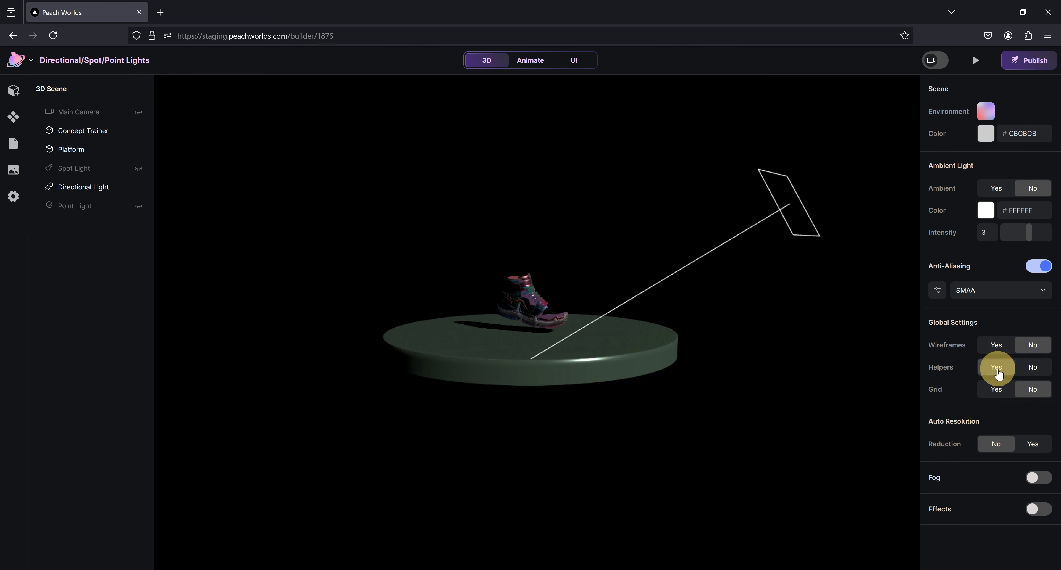
click(97, 187)
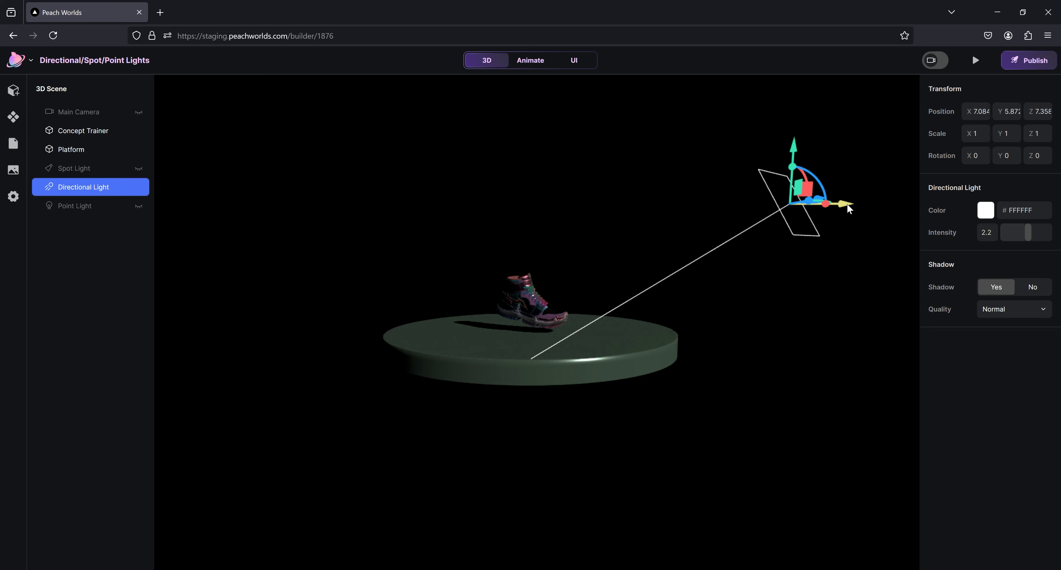
drag(838, 204, 762, 303)
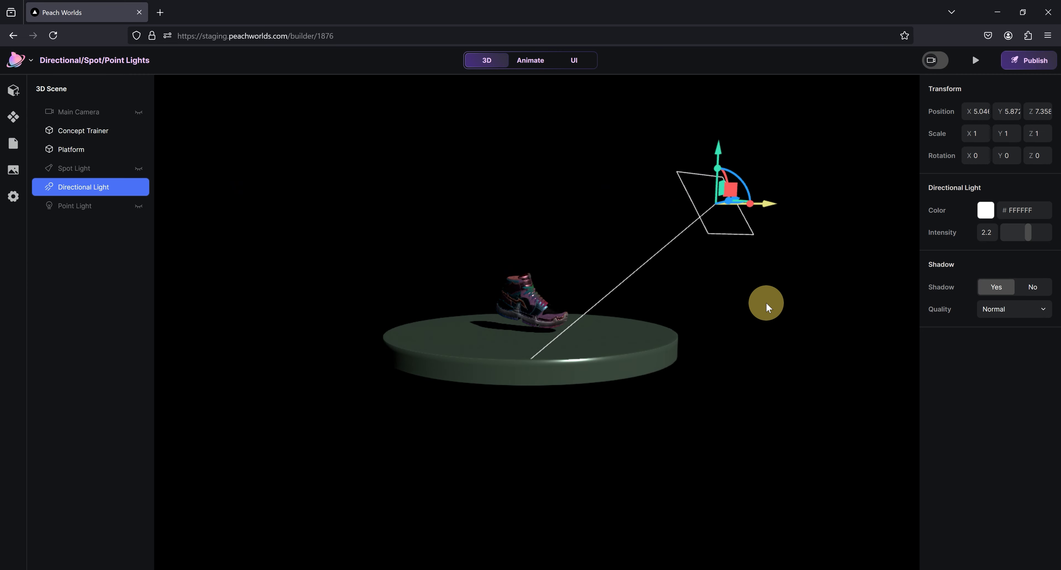
Set the directional light's color to near-white FBFBFB and its intensity to about 4.64.
click(985, 210)
click(781, 239)
drag(786, 243, 760, 237)
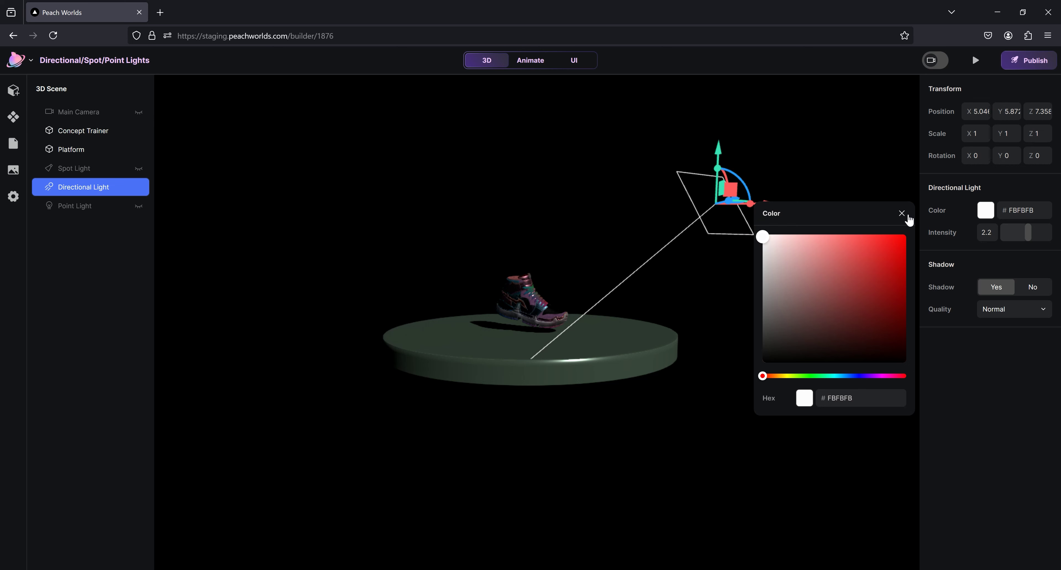
click(970, 217)
drag(1030, 231, 1032, 235)
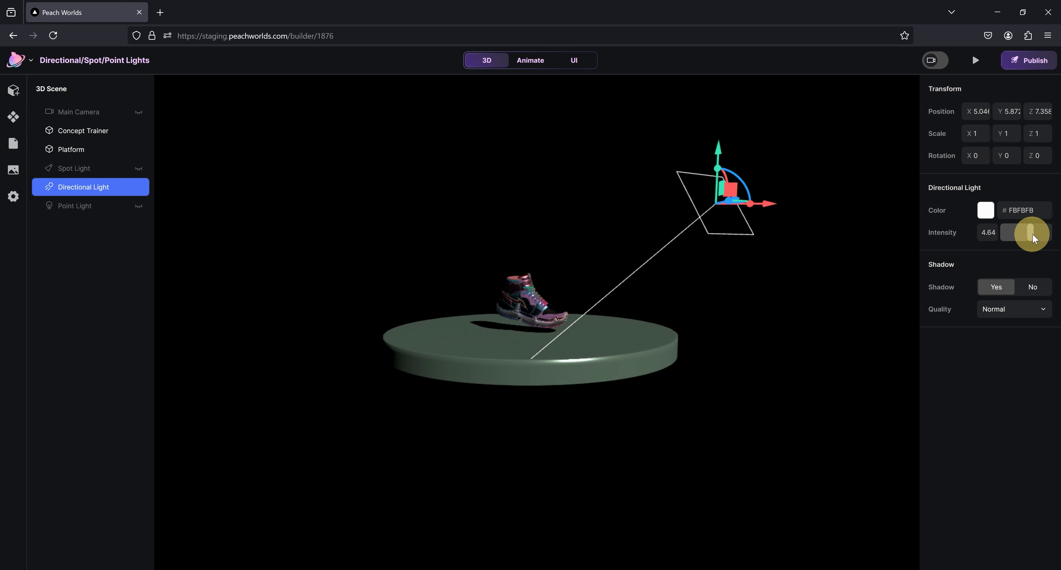
click(742, 409)
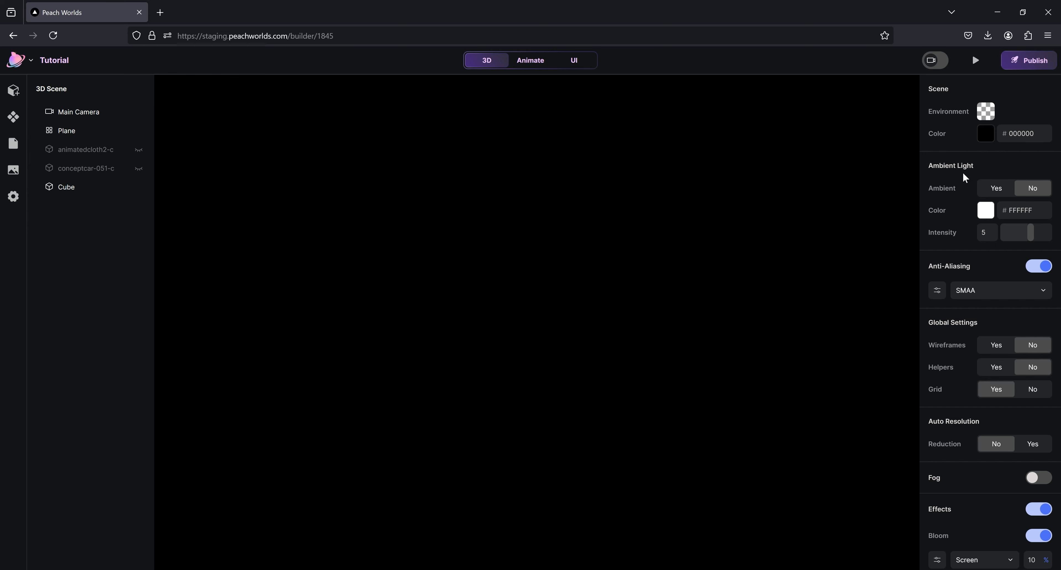
Enable the ambient light in the Tutorial scene and rotate the cube so that several of its faces show.
click(984, 188)
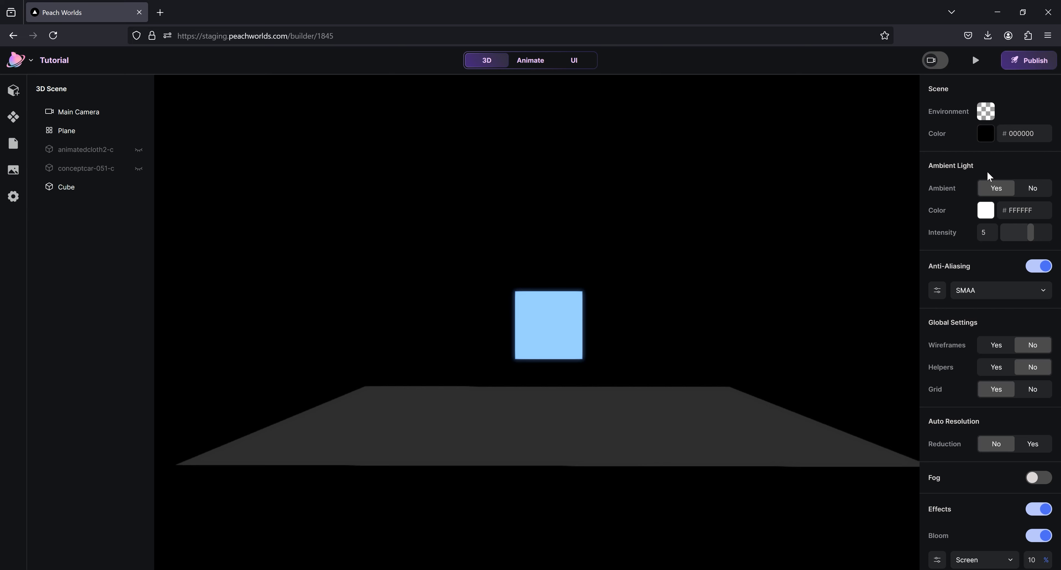
click(62, 187)
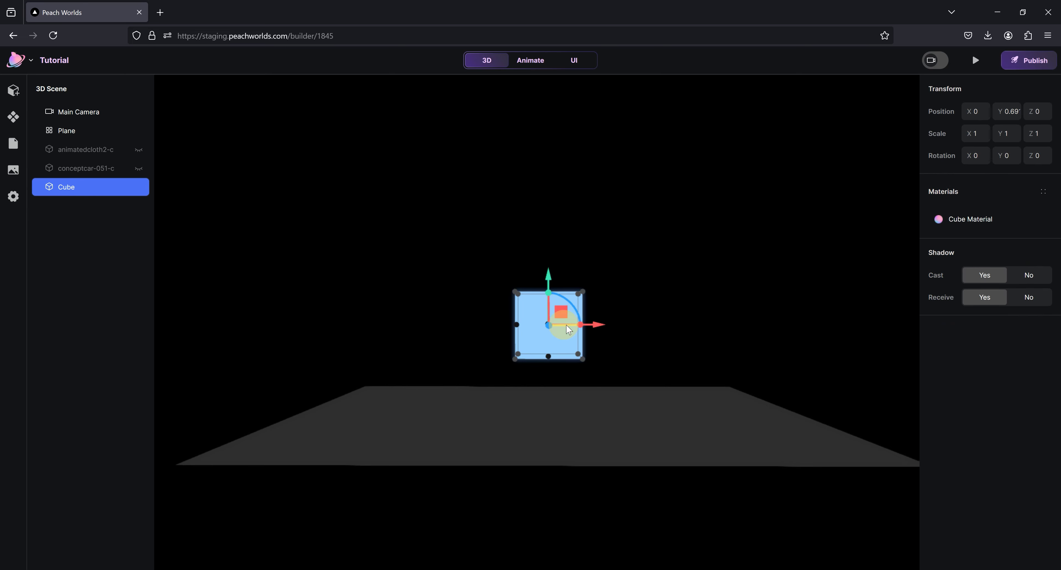
drag(568, 330, 652, 285)
click(835, 167)
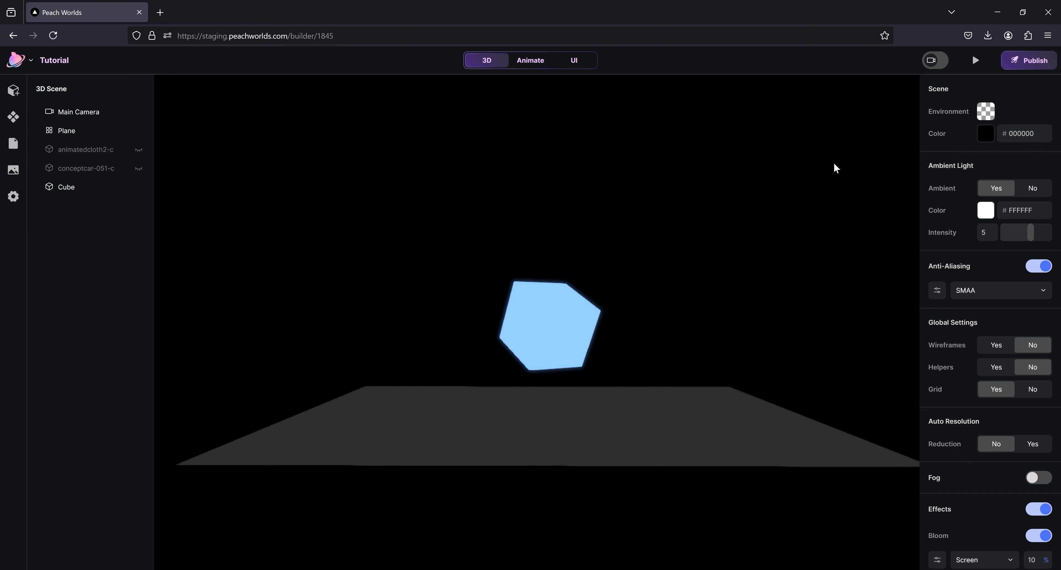
Try a reddish ambient light color, F16767, with an intensity of about 6.71.
click(986, 210)
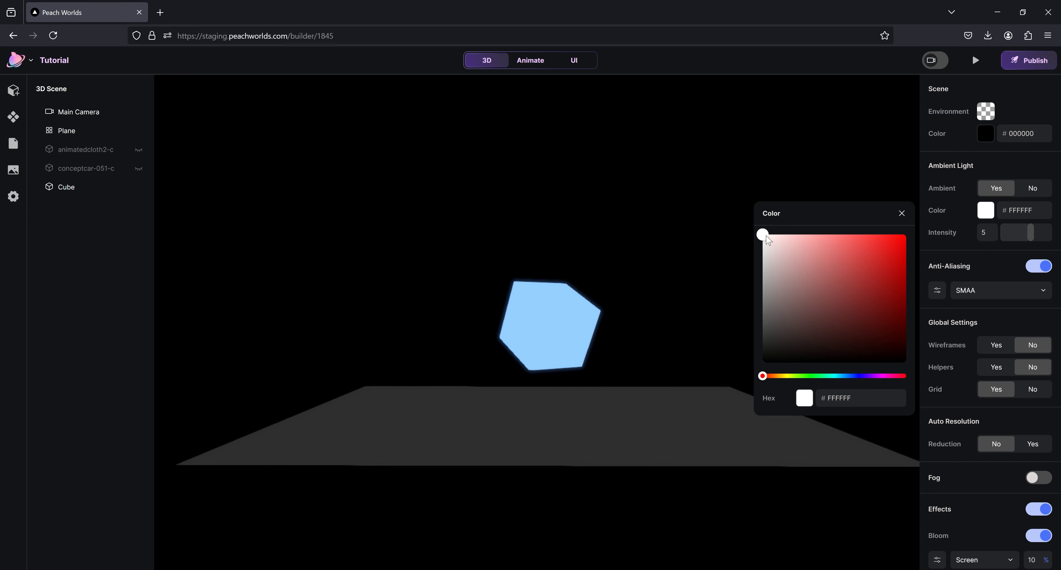
mouse_move(768, 240)
mouse_down()
mouse_move(822, 254)
mouse_move(845, 242)
mouse_up()
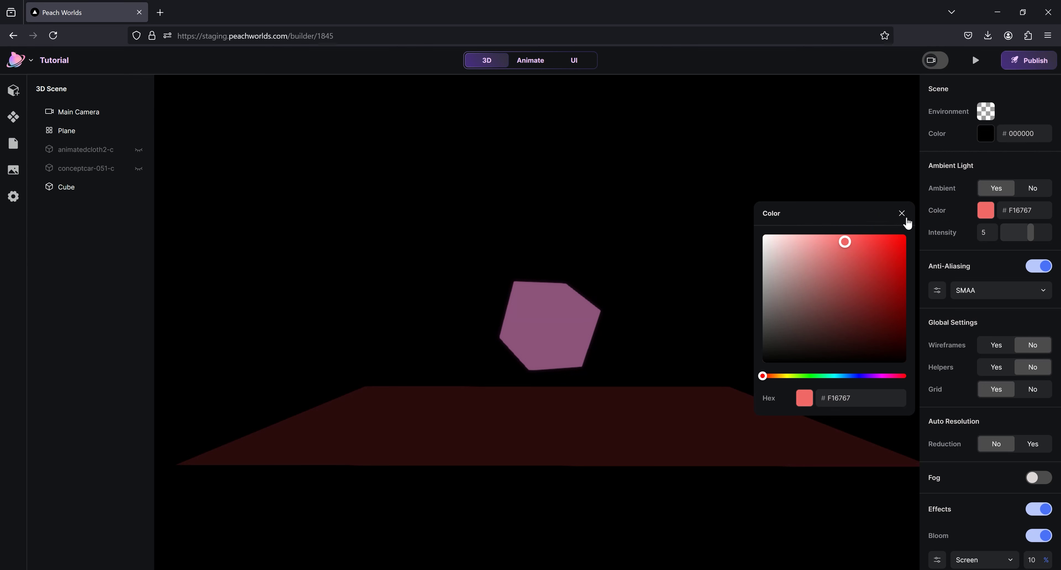
click(901, 214)
drag(1031, 232, 1032, 234)
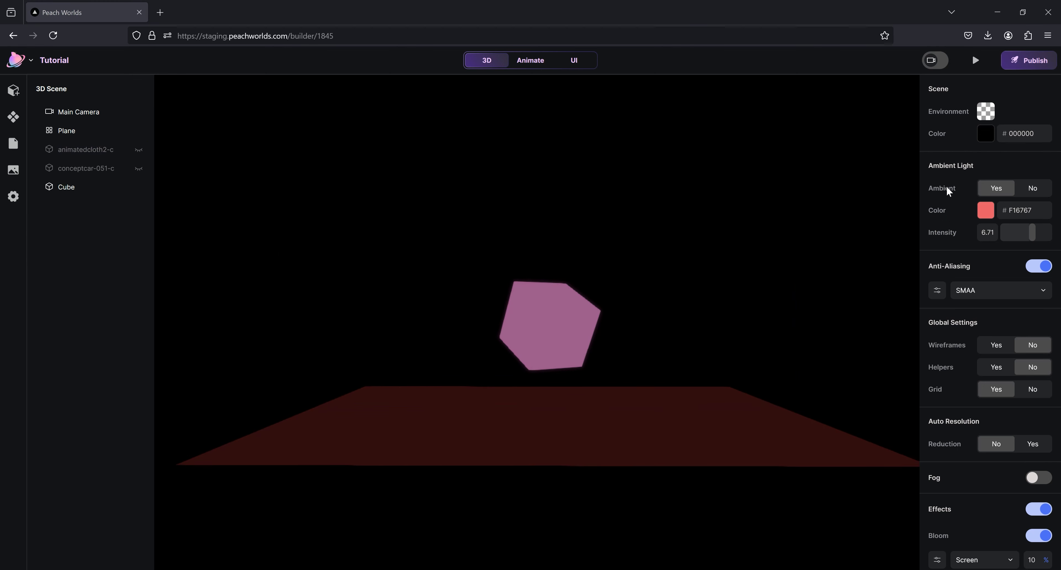
Return the ambient light's color to white, FFFFFF, and its intensity to 5.
click(986, 211)
click(777, 237)
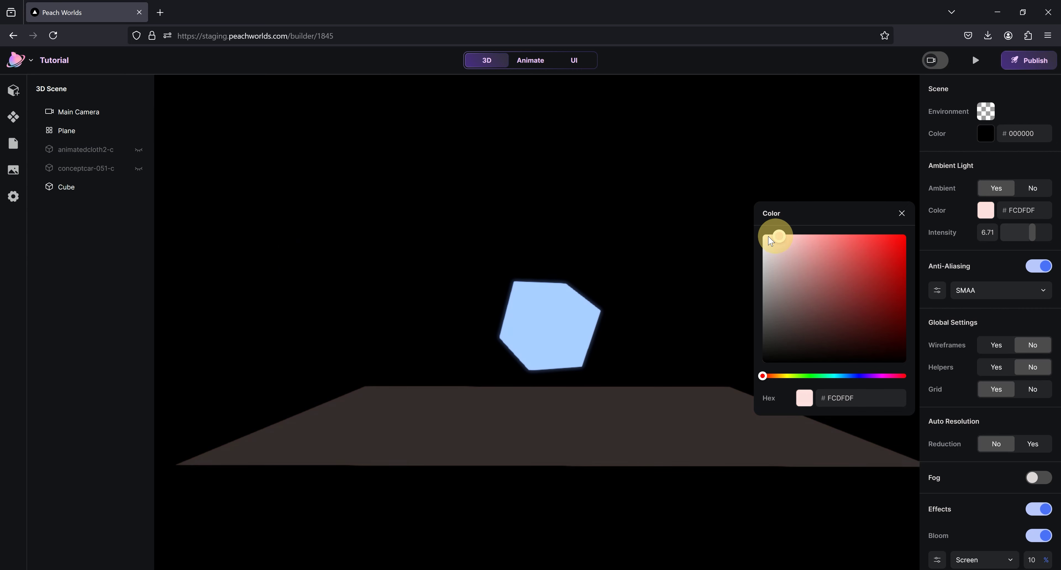
drag(771, 241, 761, 234)
click(755, 232)
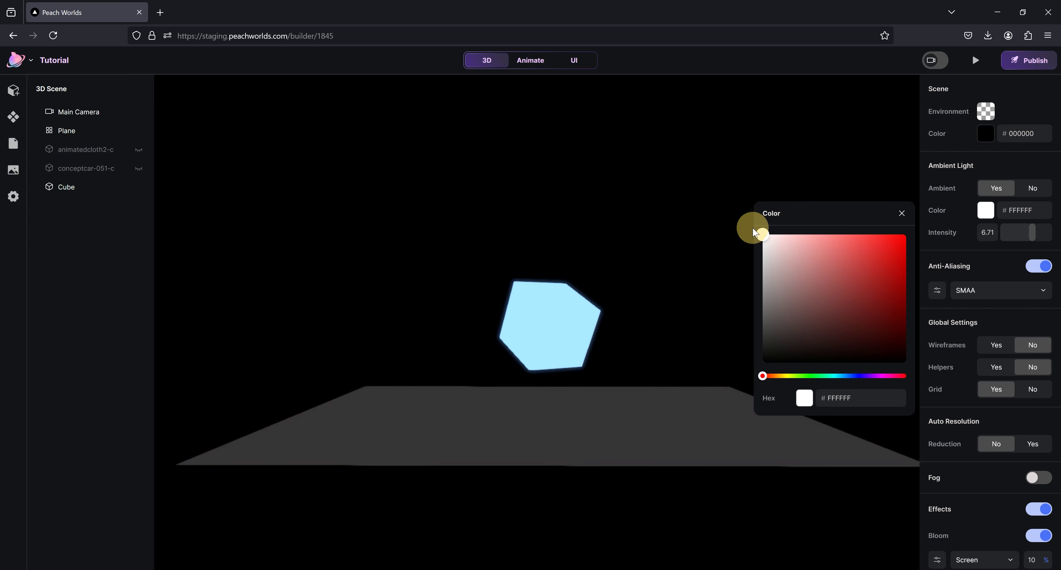
click(902, 213)
click(996, 233)
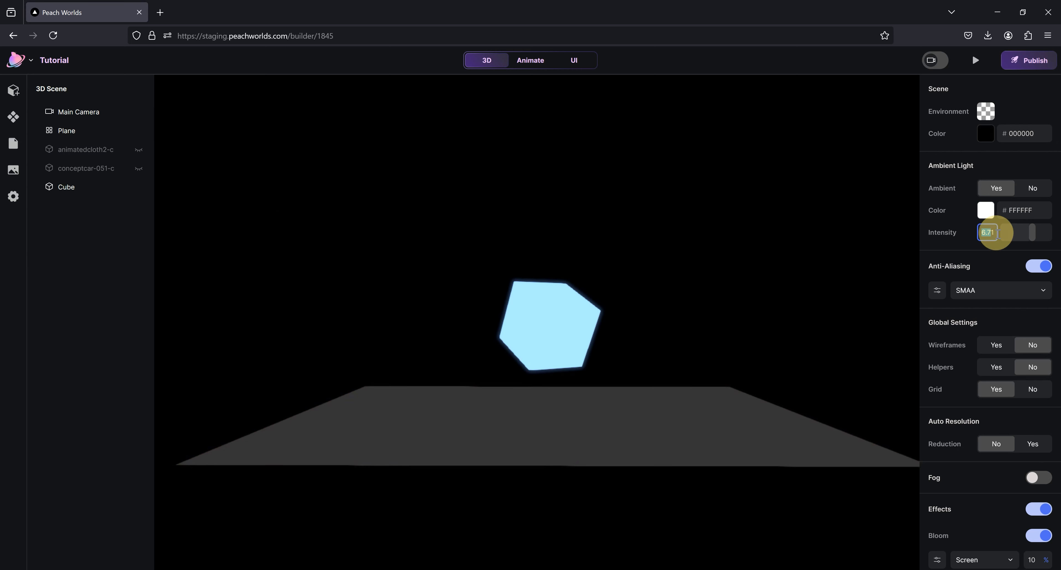
text(5)
key(Return)
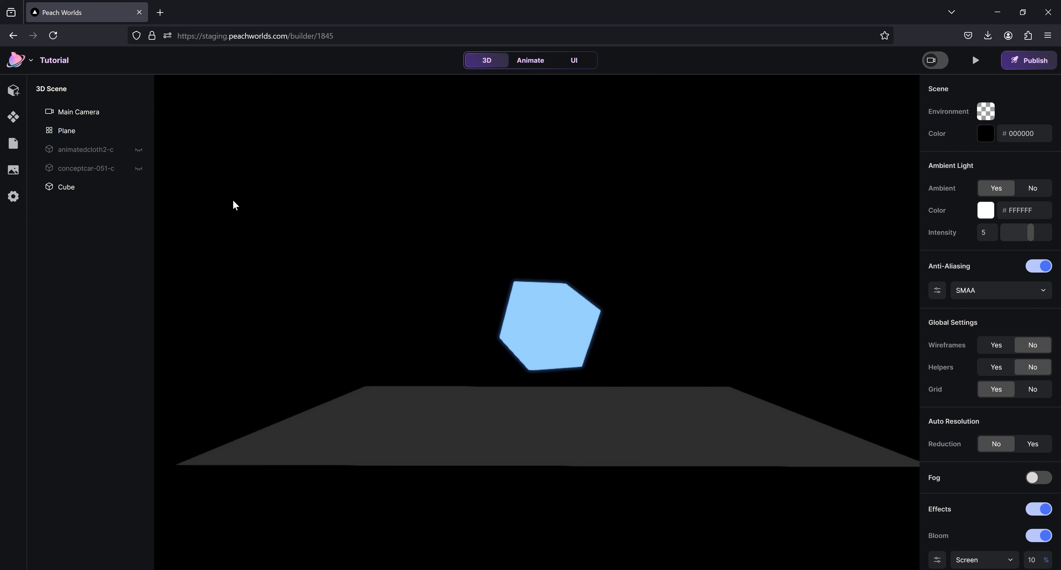
Delete the cube and unhide the conceptcar-051-c model.
click(85, 188)
key(Delete)
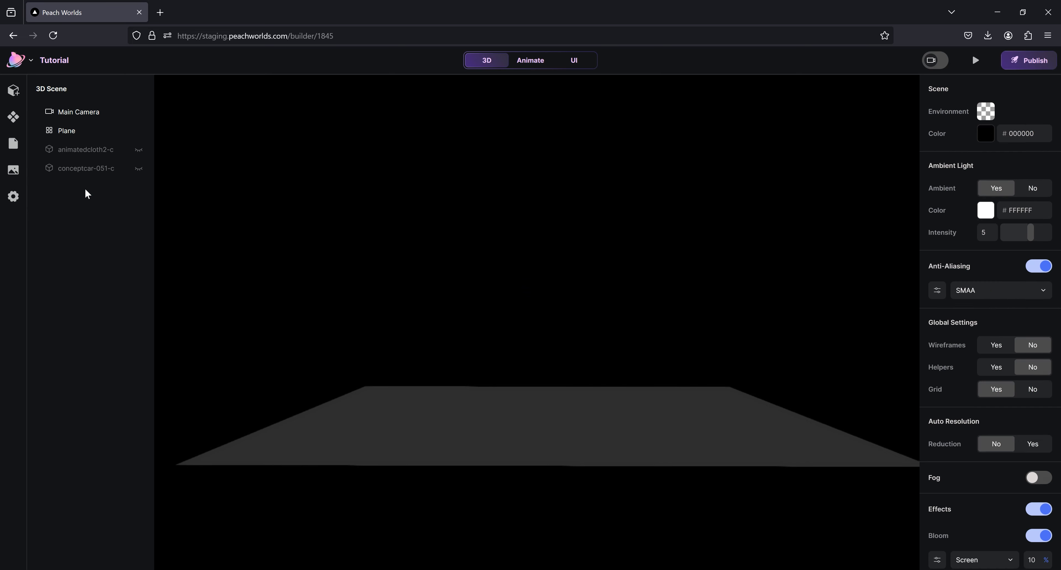
click(143, 168)
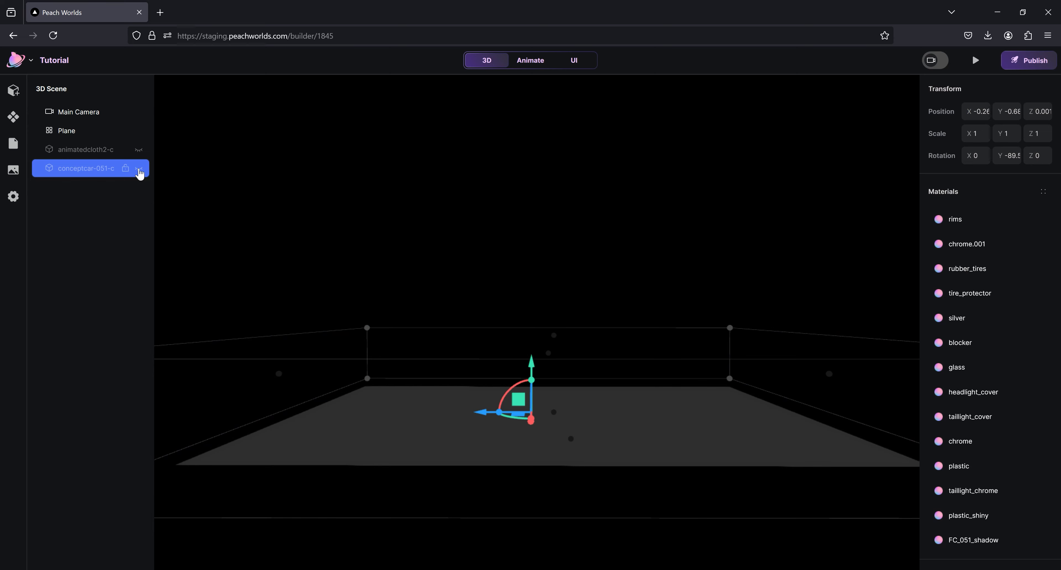
click(138, 168)
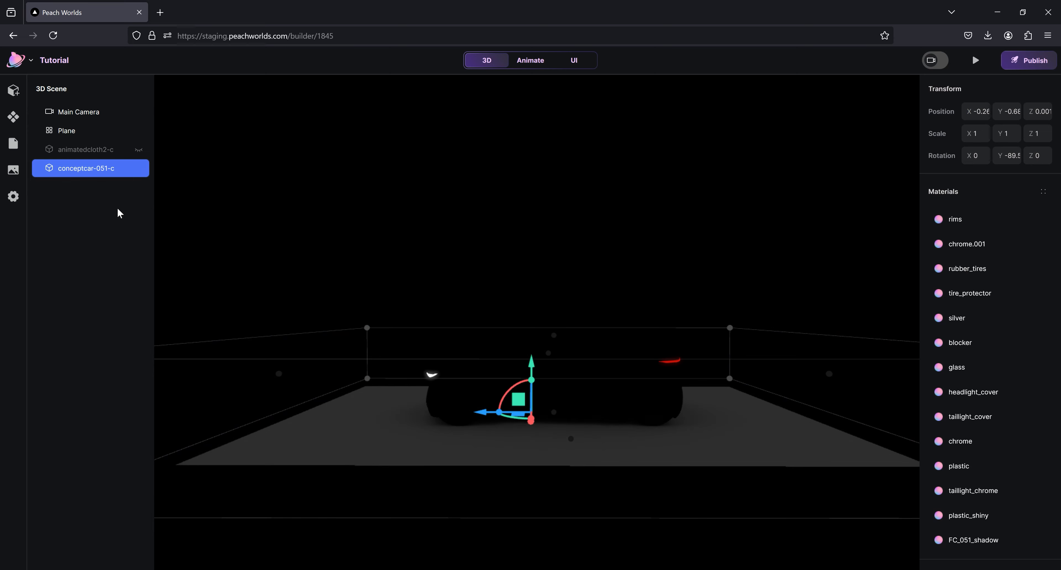
click(900, 279)
click(563, 429)
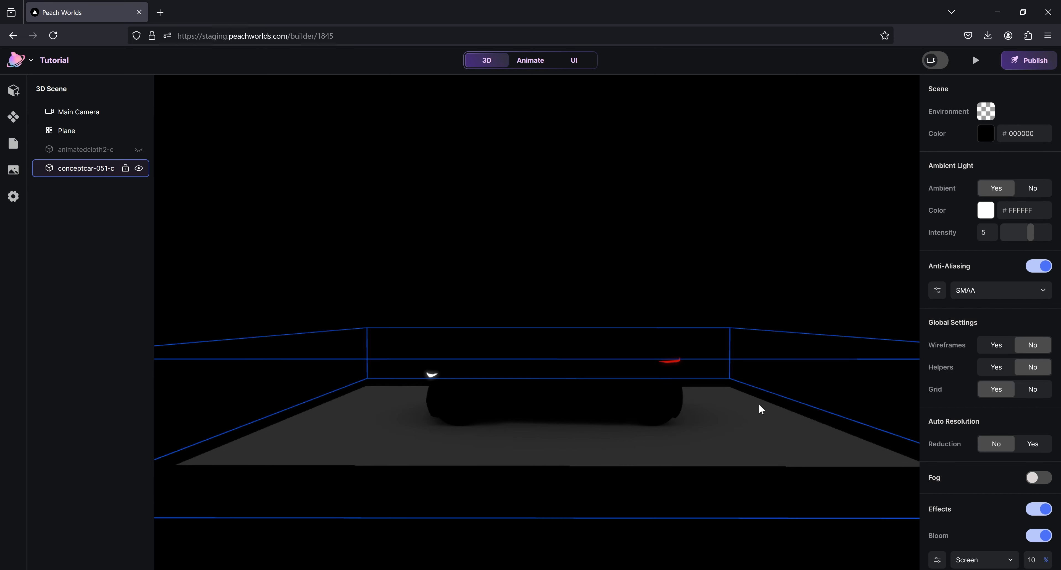
click(903, 184)
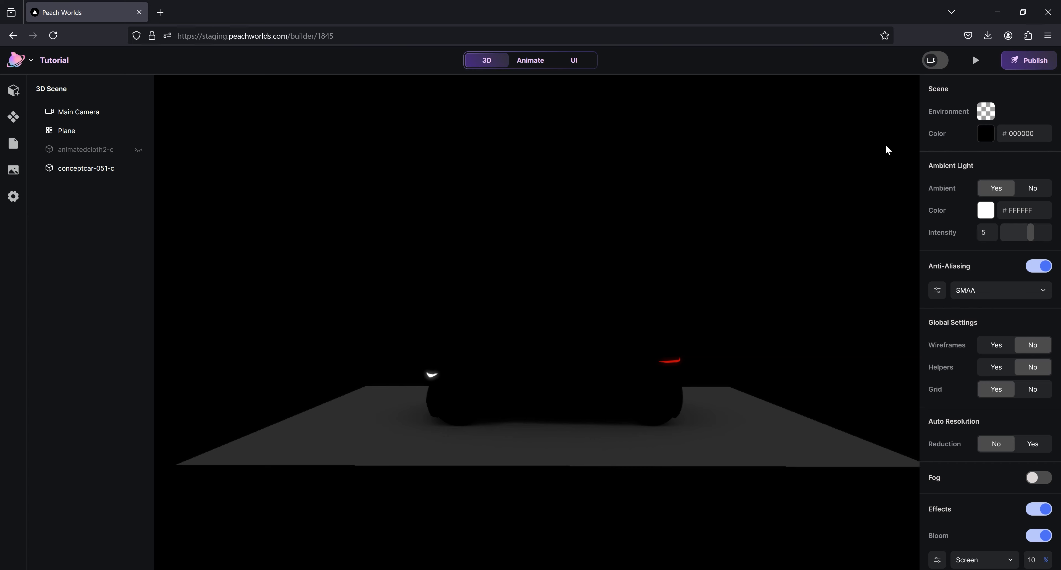
Apply the indoor Photo Studio 2 environment to the scene.
click(986, 115)
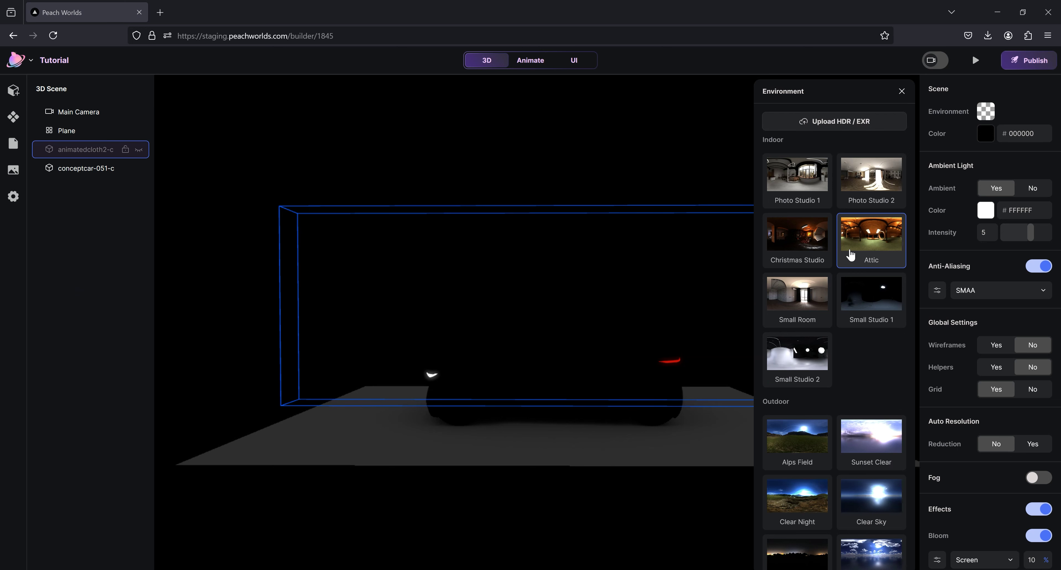
click(812, 468)
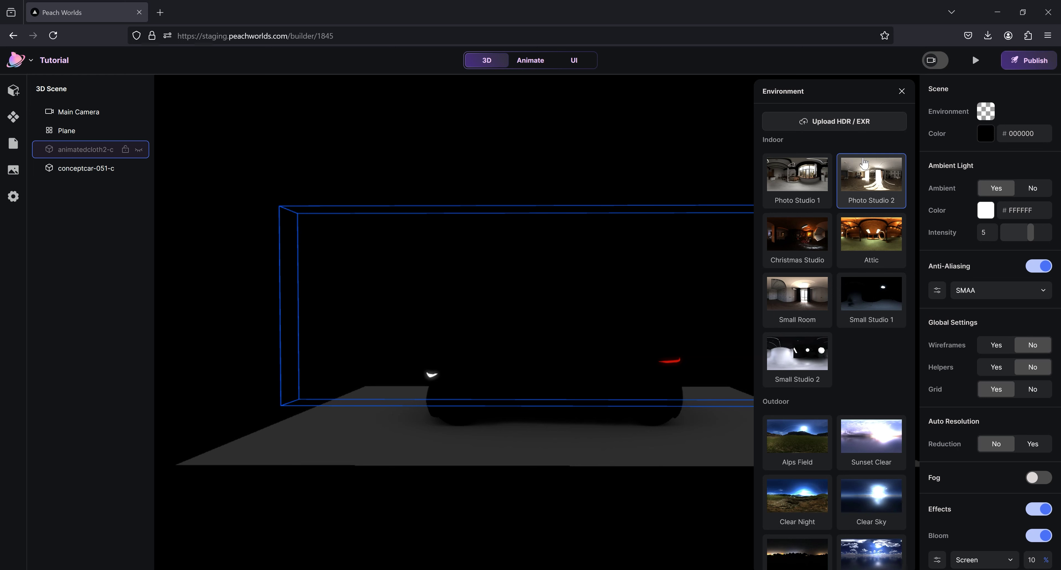
click(879, 186)
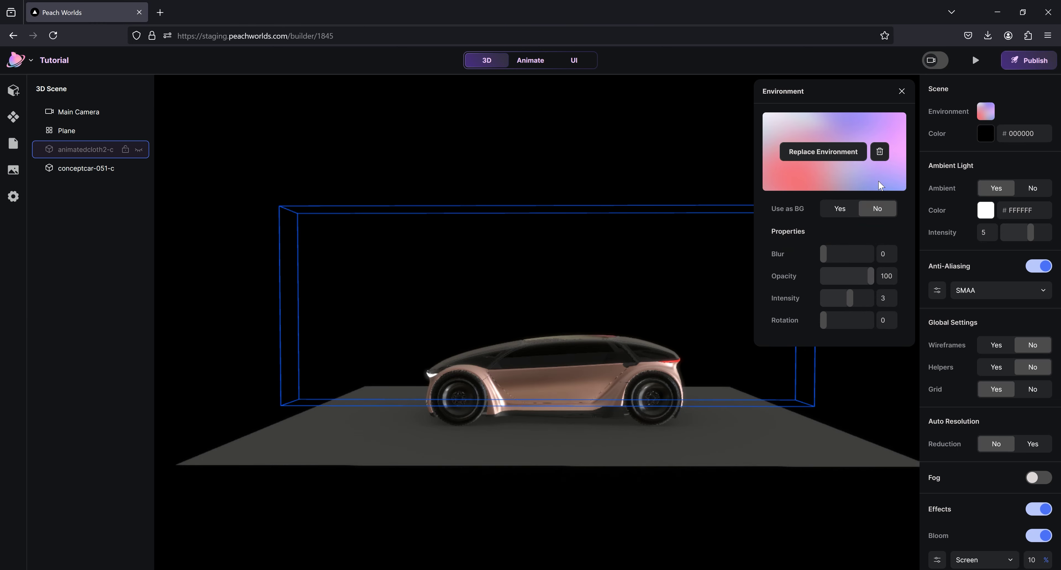
click(902, 91)
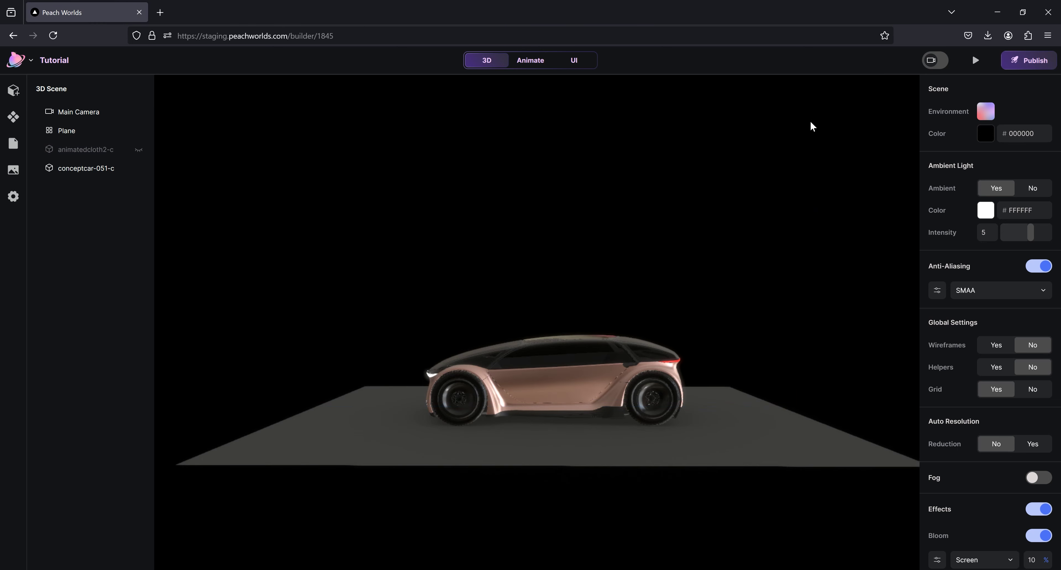
Examine up close how the environment lights the car's body, windows and wheels.
click(541, 402)
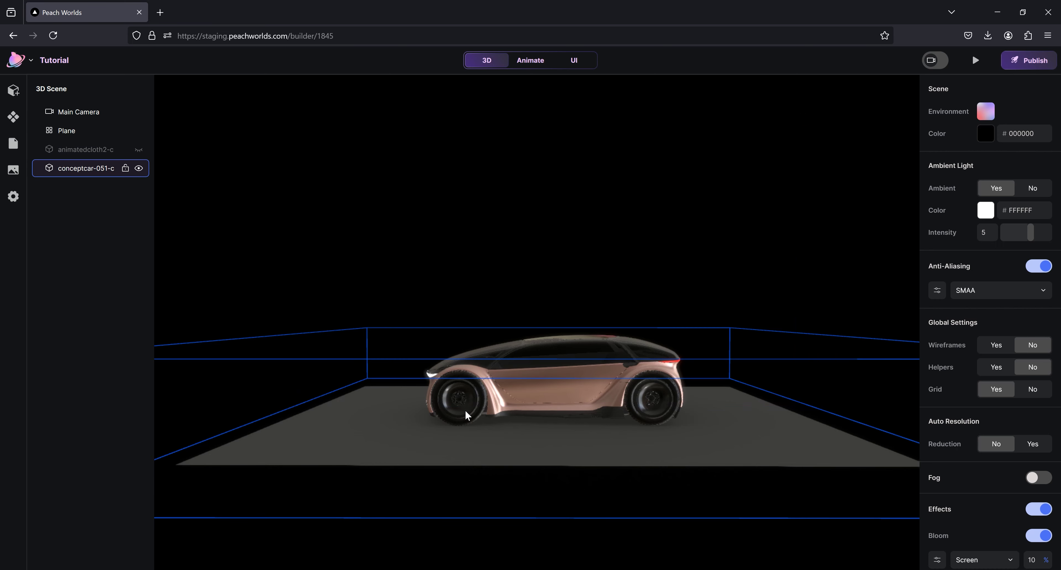
click(833, 266)
click(794, 329)
drag(793, 329, 792, 307)
click(821, 155)
click(741, 215)
scroll(741, 215, up, 2)
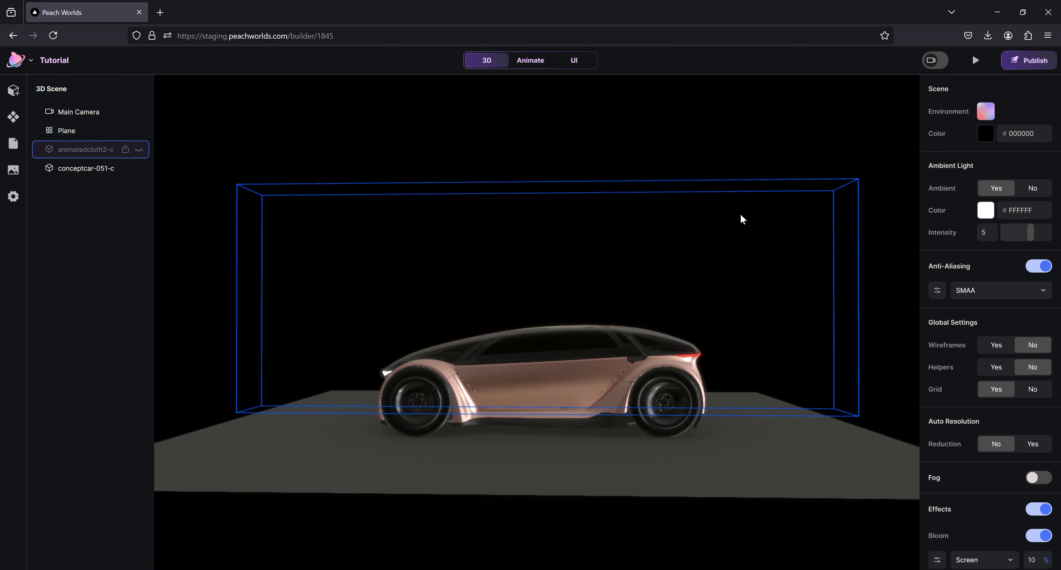
scroll(740, 214, up, 3)
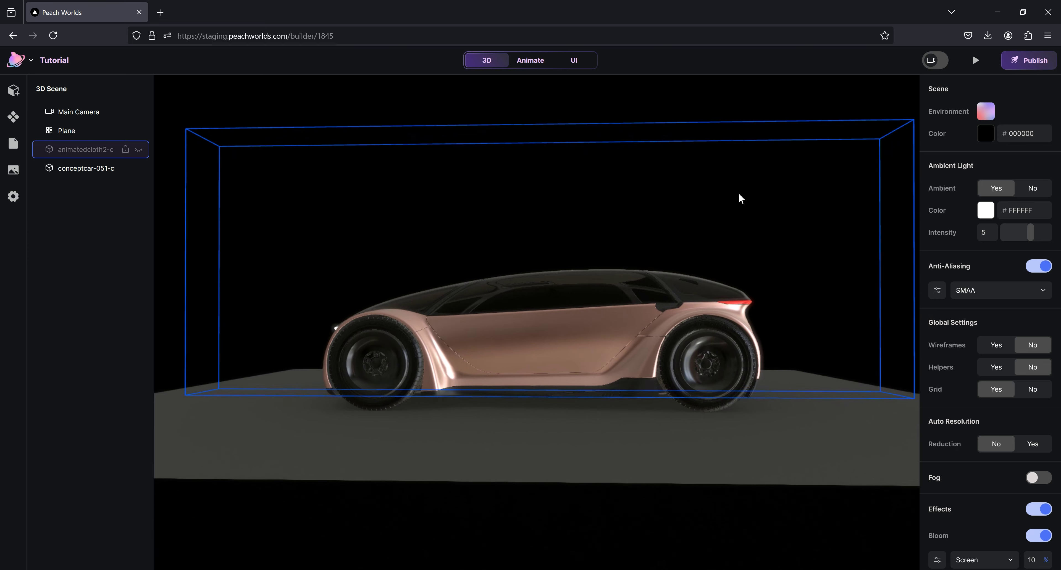
click(806, 104)
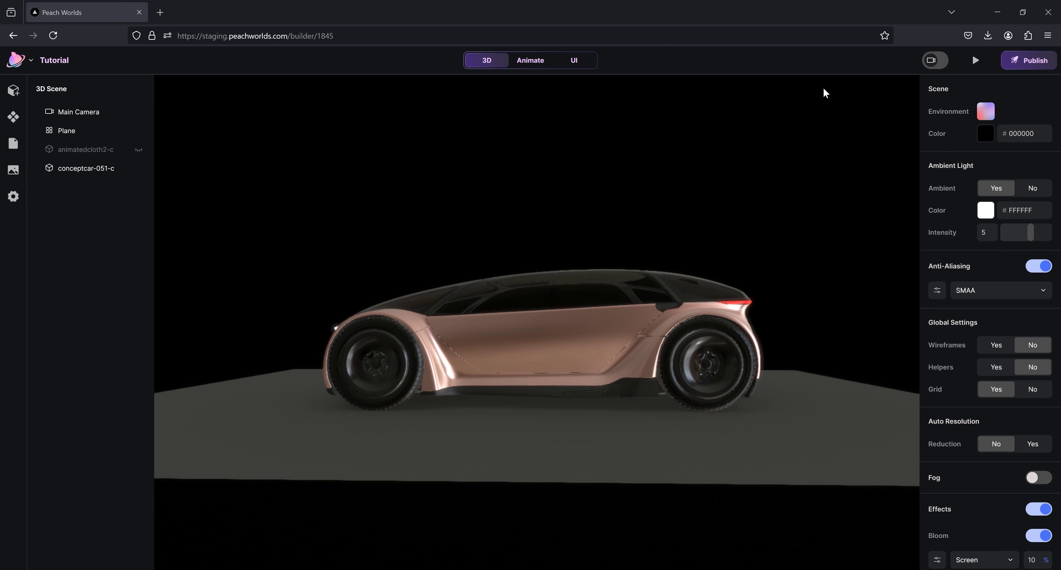
Set the environment's rotation to about 121.4, intensity to about 4.74 and blur to 8.
click(986, 112)
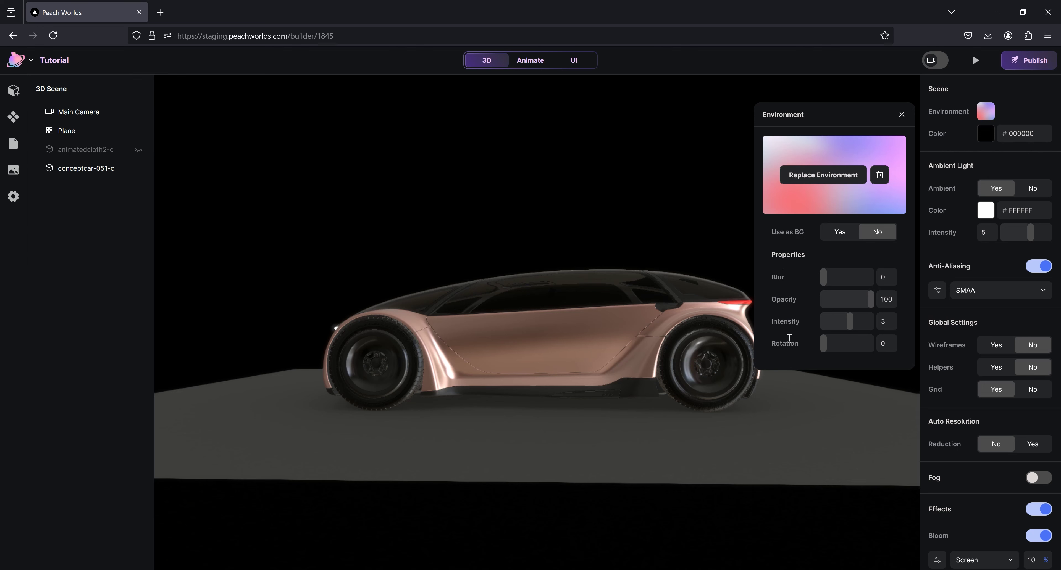
drag(824, 349, 872, 299)
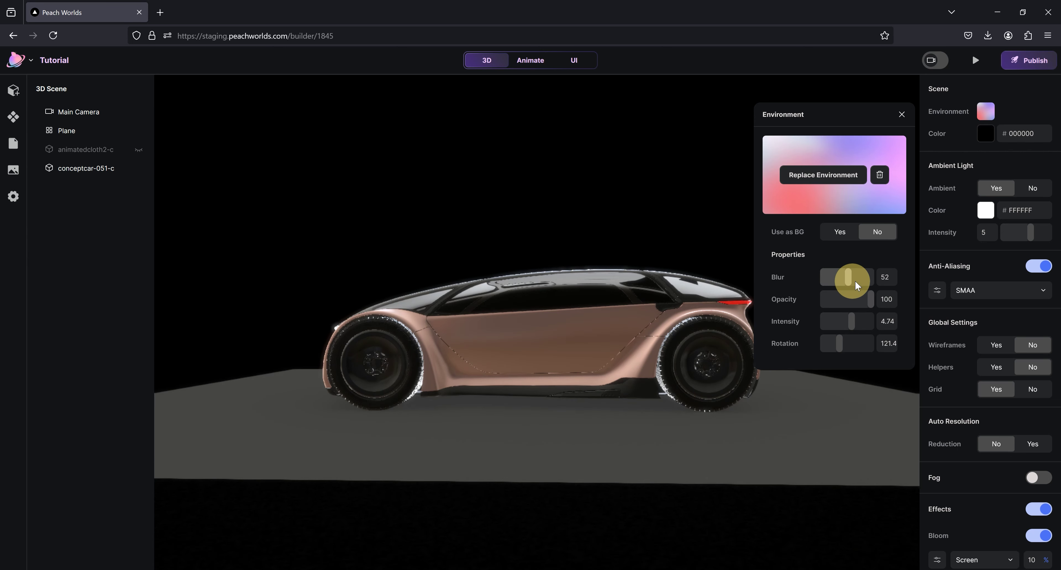
drag(856, 283, 827, 285)
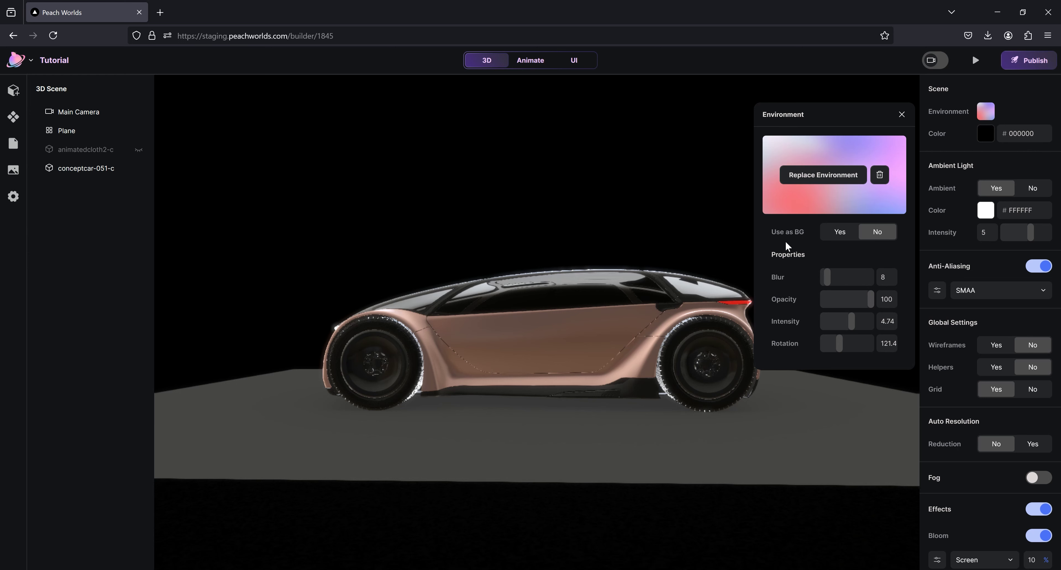
Use the environment as the background and set its blur to 98, opacity to 6 and rotation to about 171.6.
click(840, 241)
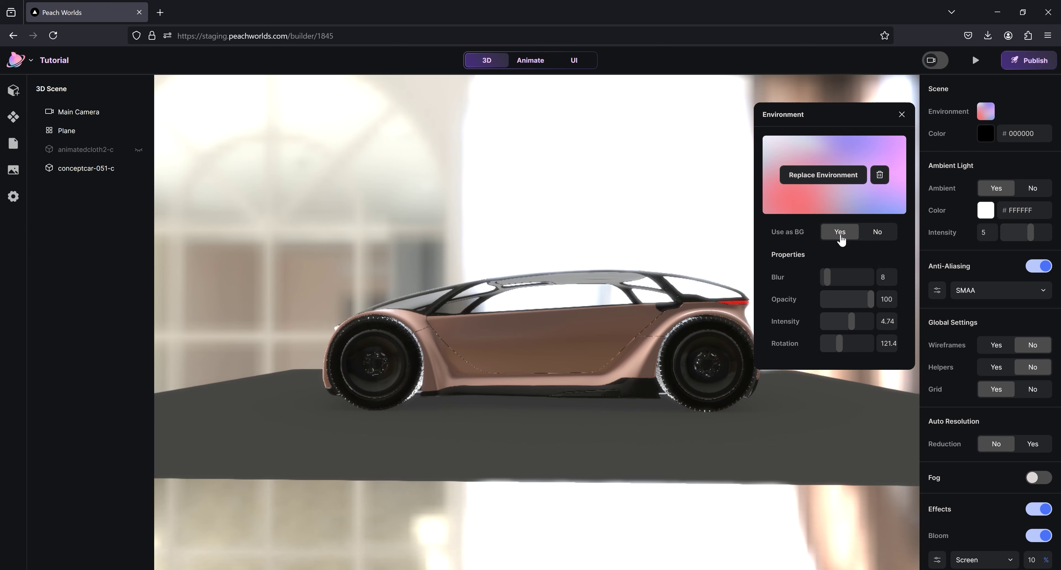
click(824, 276)
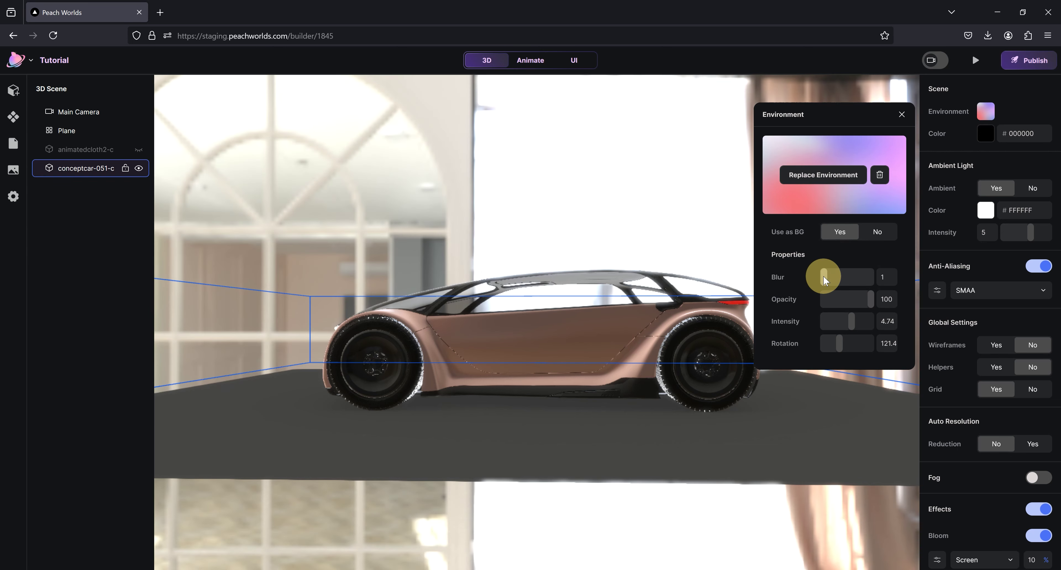
drag(821, 277, 826, 305)
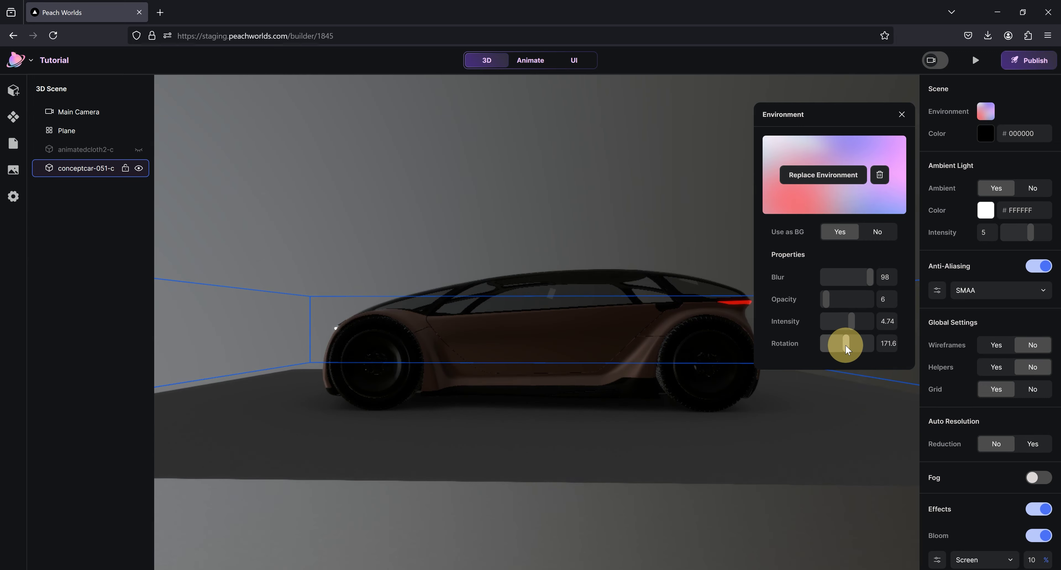